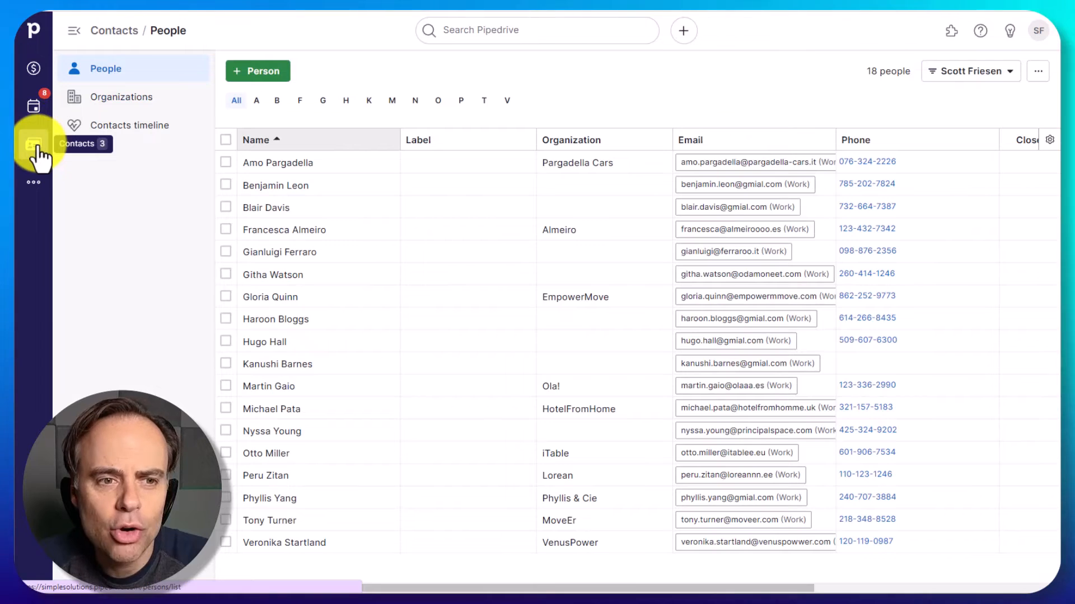
- View the deals pipeline and open the Automations tool
left_click(33, 68)
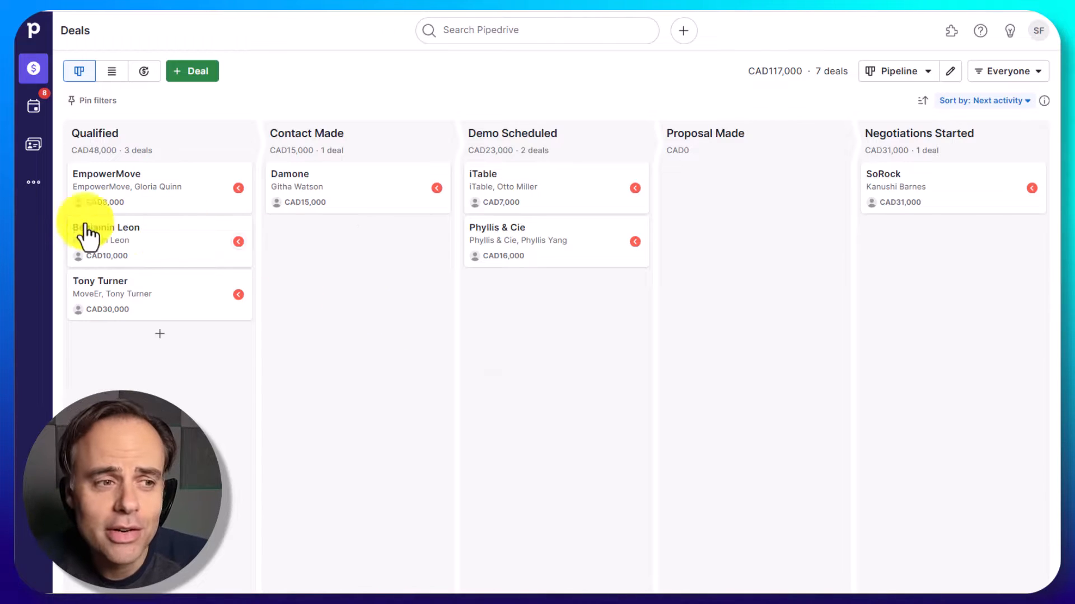
left_click(38, 183)
left_click(151, 107)
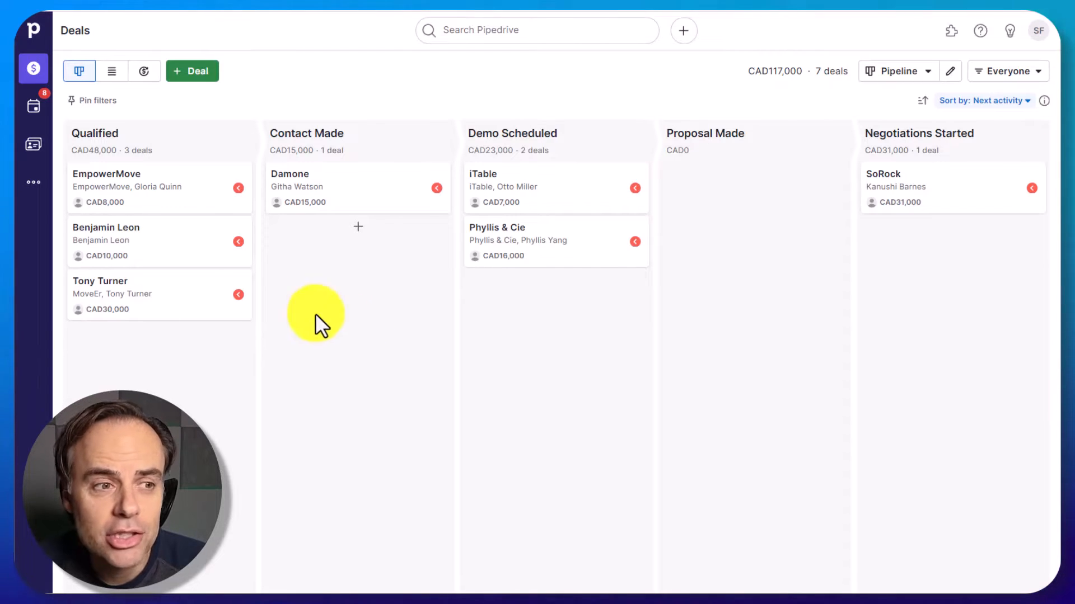
left_click(35, 184)
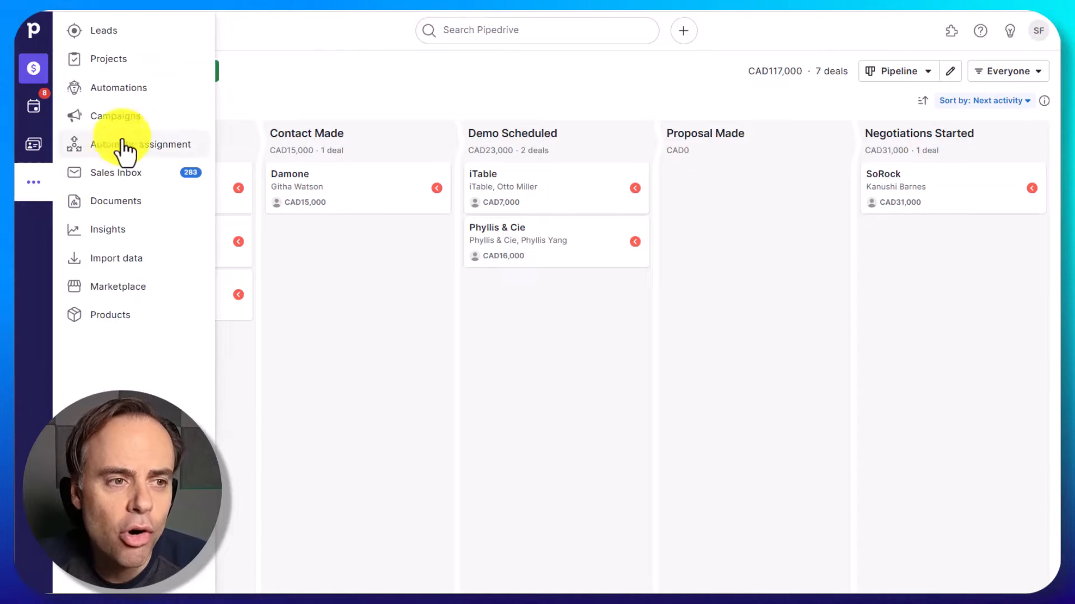
left_click(133, 92)
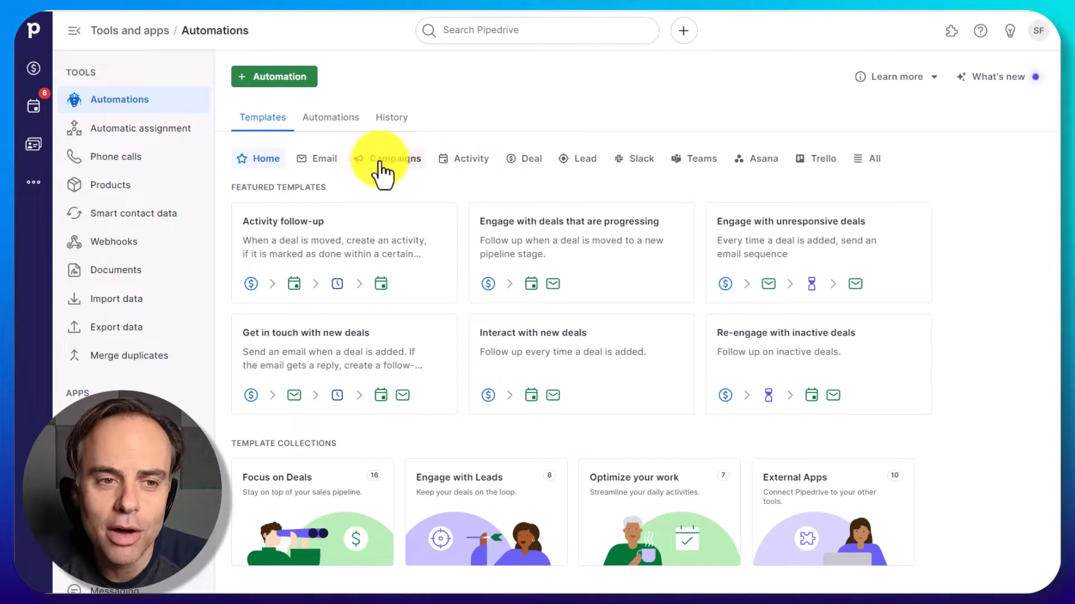
- Open the "Add new deals" template from the deal management automation templates and set its trigger label to Hot lead
left_click(322, 167)
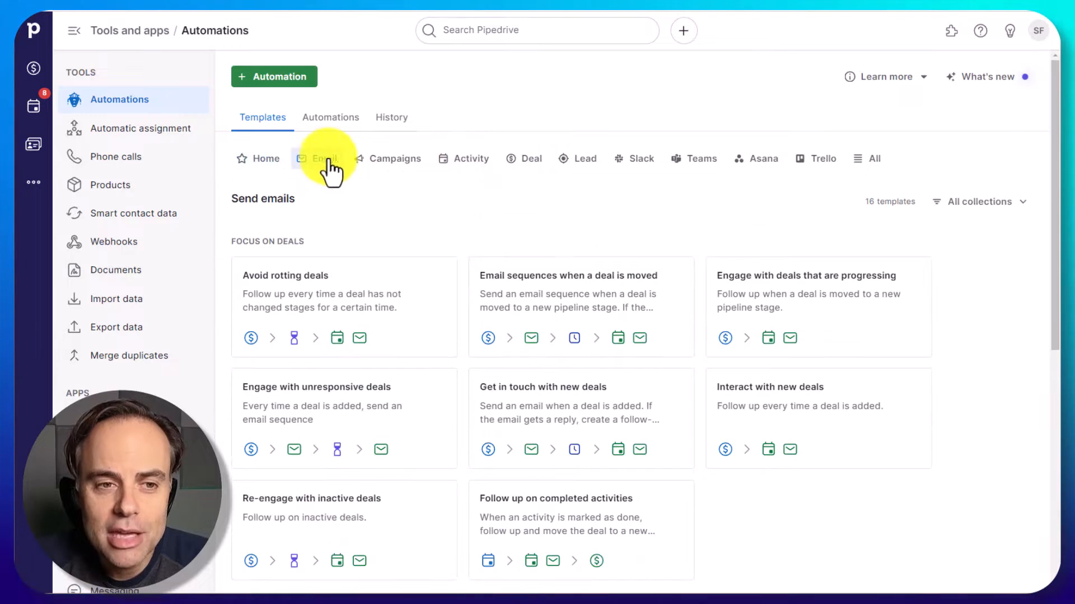
left_click(417, 163)
left_click(525, 162)
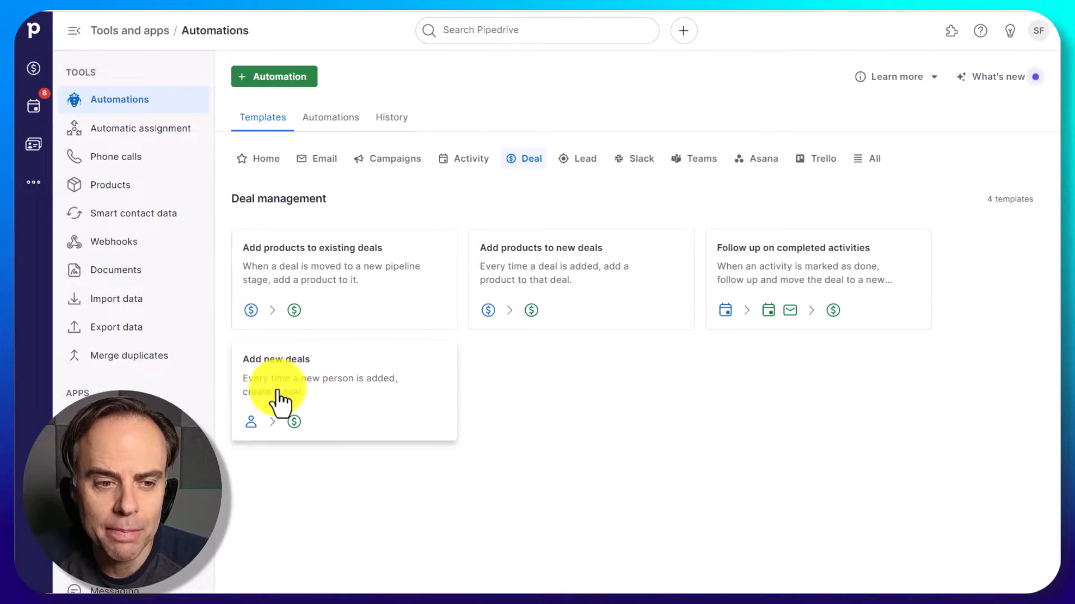
left_click(342, 401)
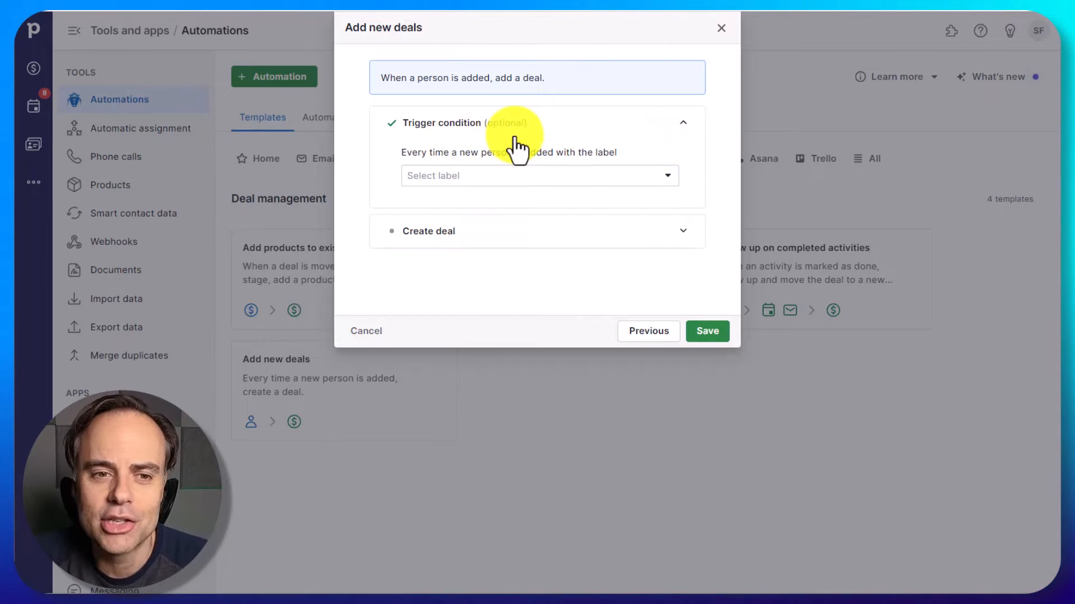
left_click(663, 175)
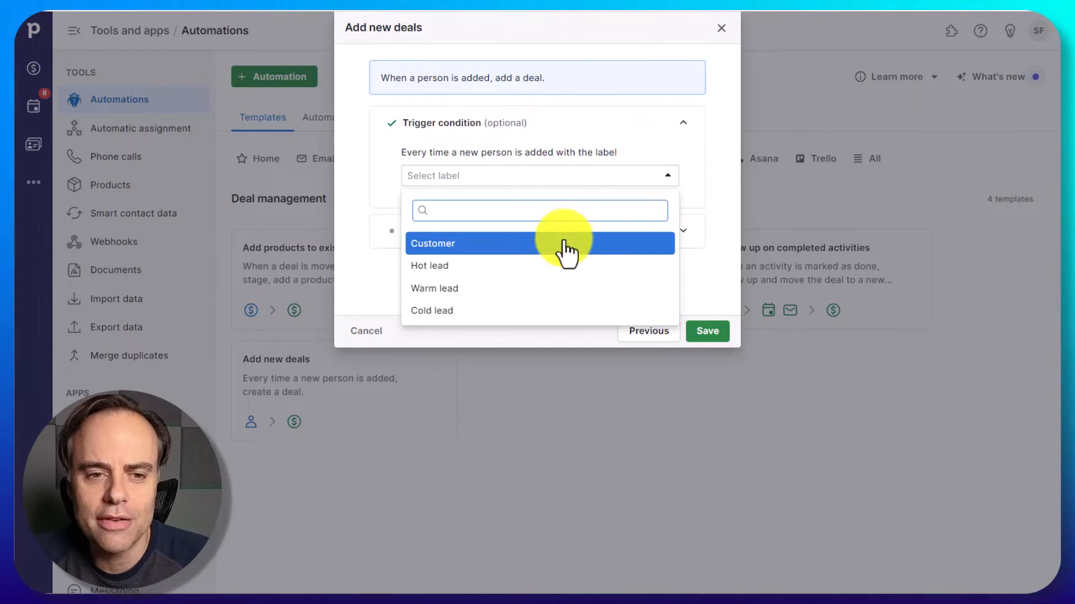
left_click(485, 273)
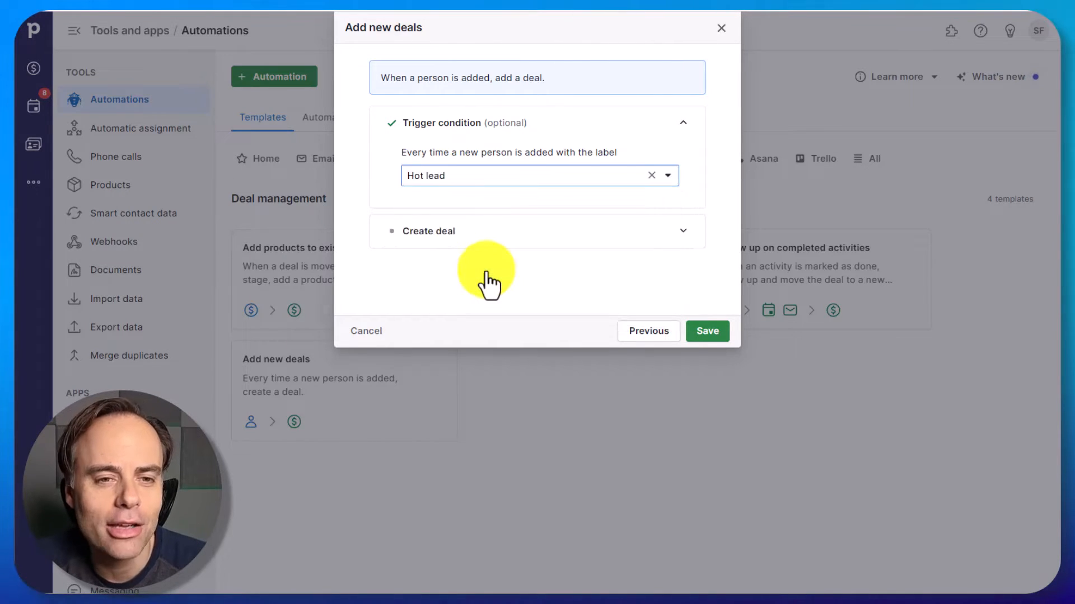
- Set the created deal's title to Person name and its pipeline stage to Contact Made, and save the template setup
left_click(684, 232)
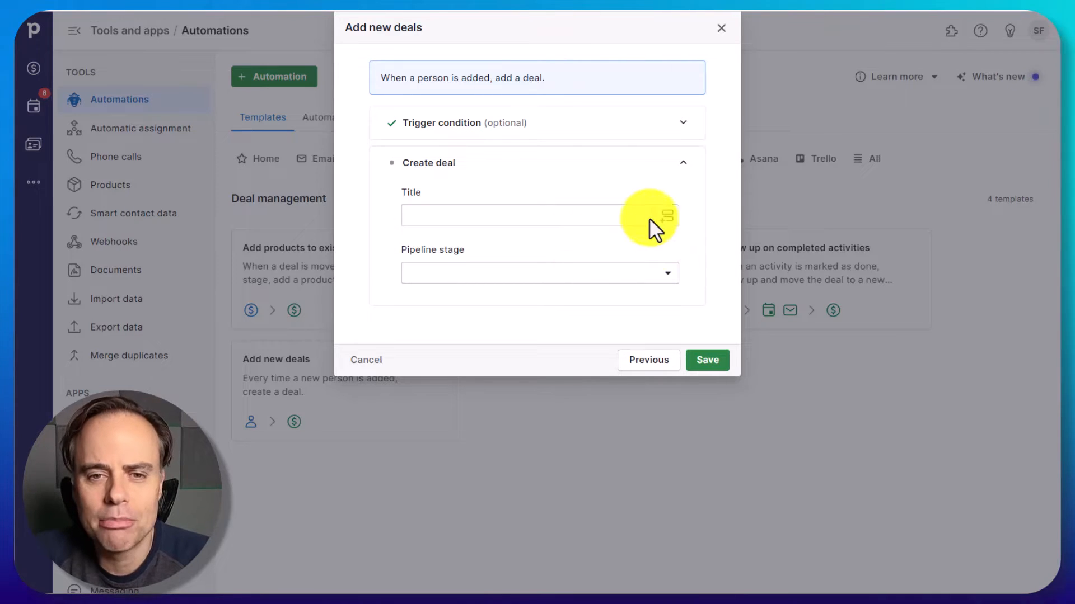
left_click(664, 218)
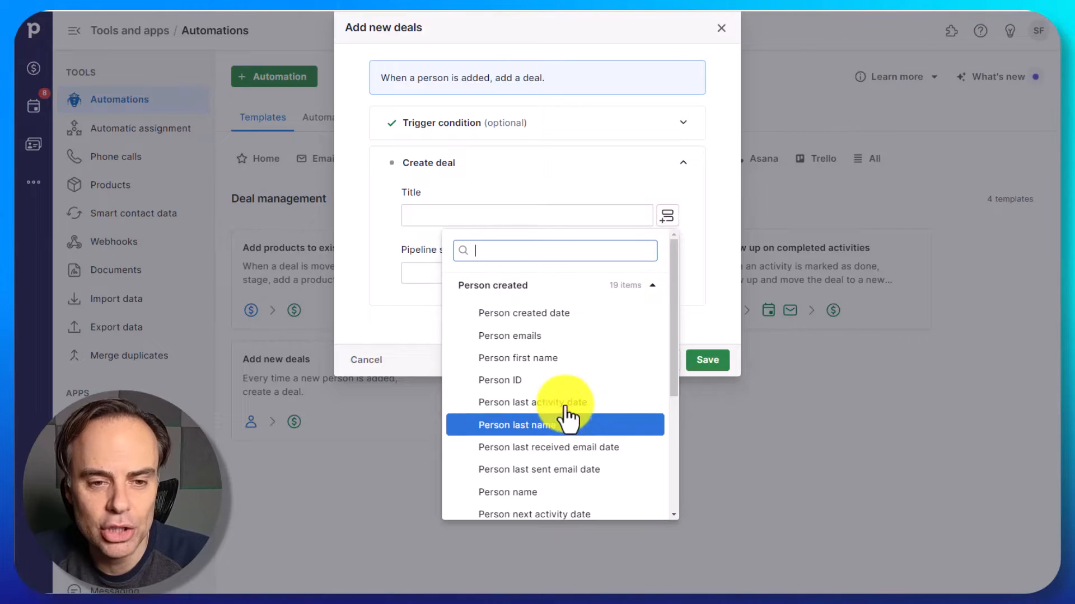
left_click(509, 493)
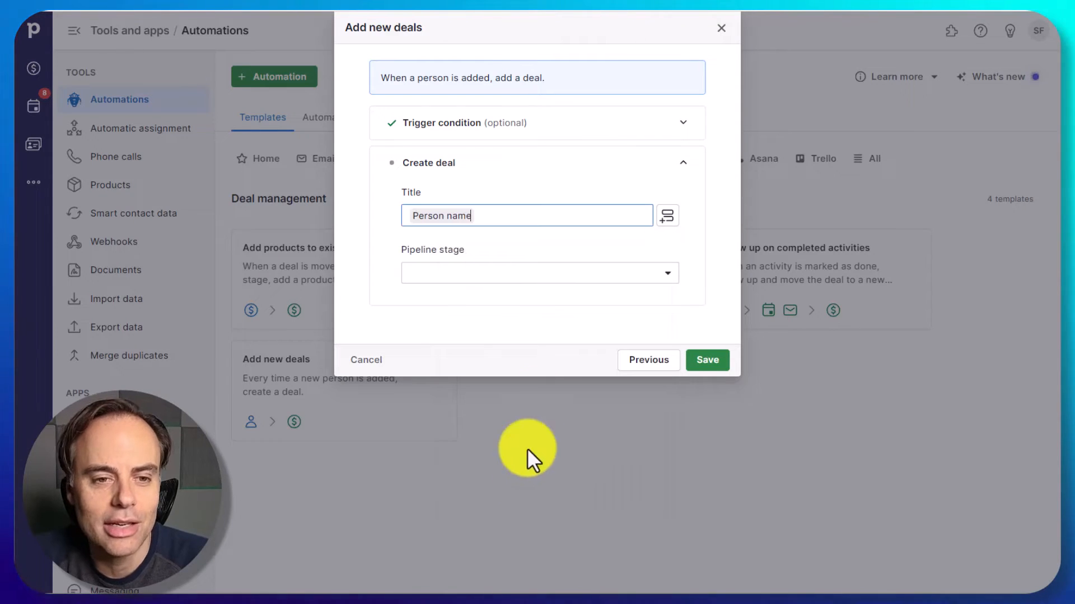
left_click(665, 273)
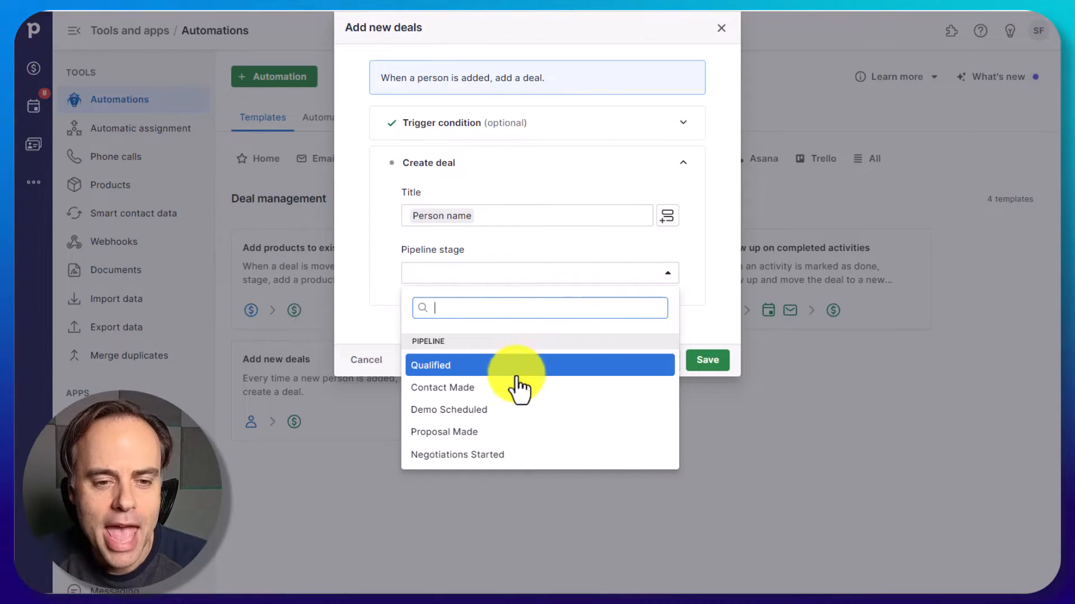
left_click(448, 394)
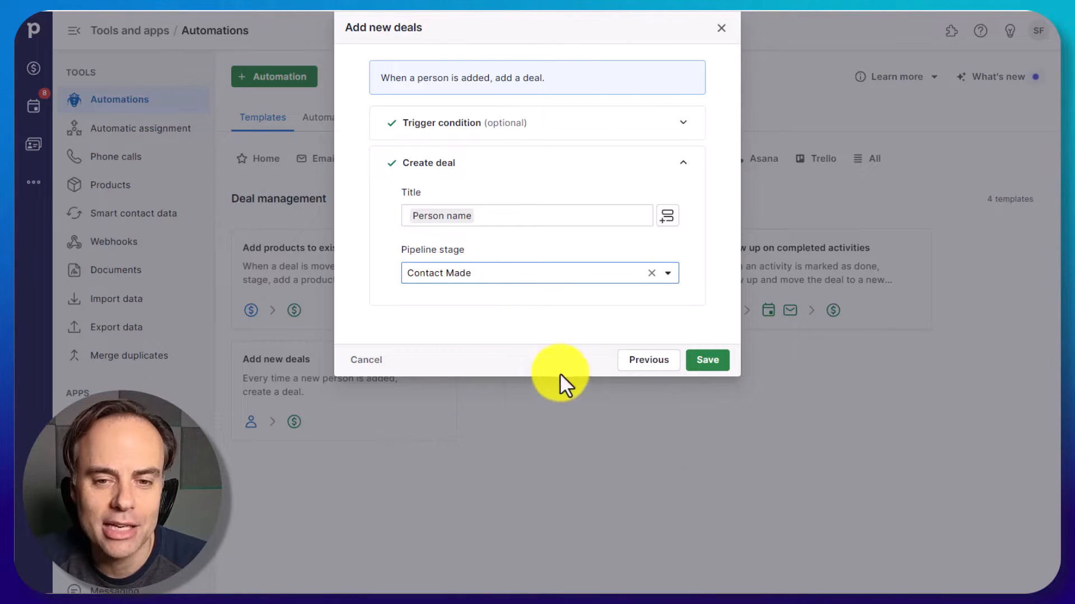
left_click(708, 361)
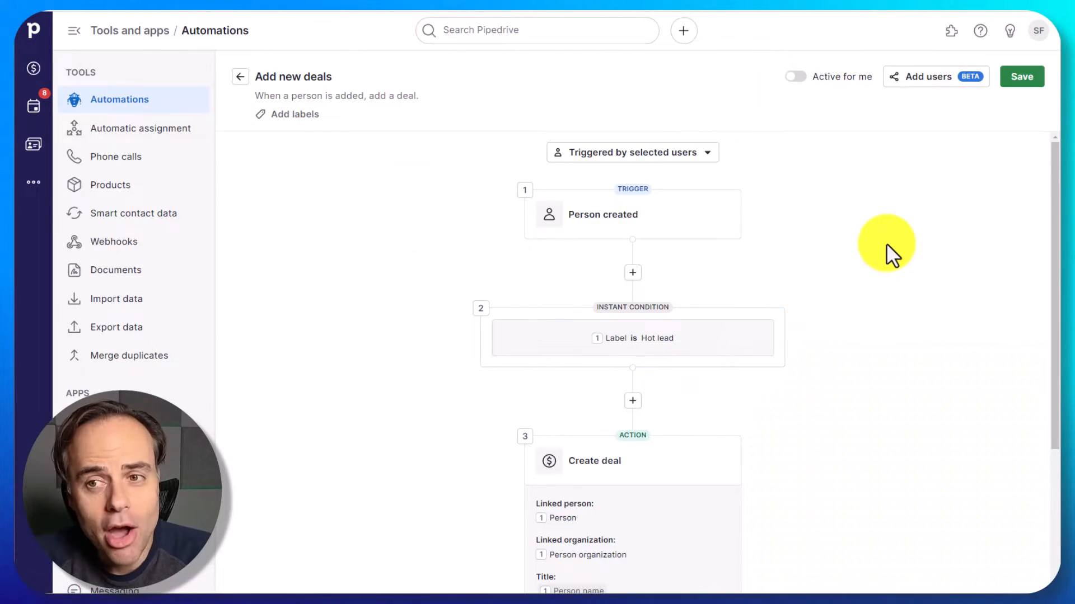
- Review the automation's trigger, label condition and deal action, and make the automation active for yourself
scroll(887, 245, "down", 3)
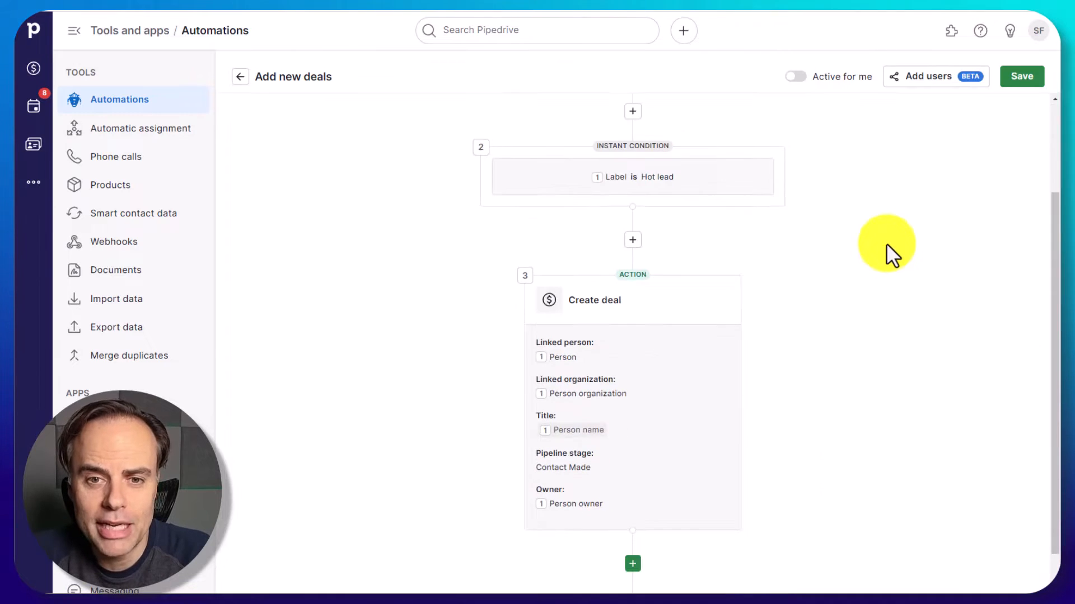
scroll(885, 243, "down", 1)
scroll(885, 243, "up", 4)
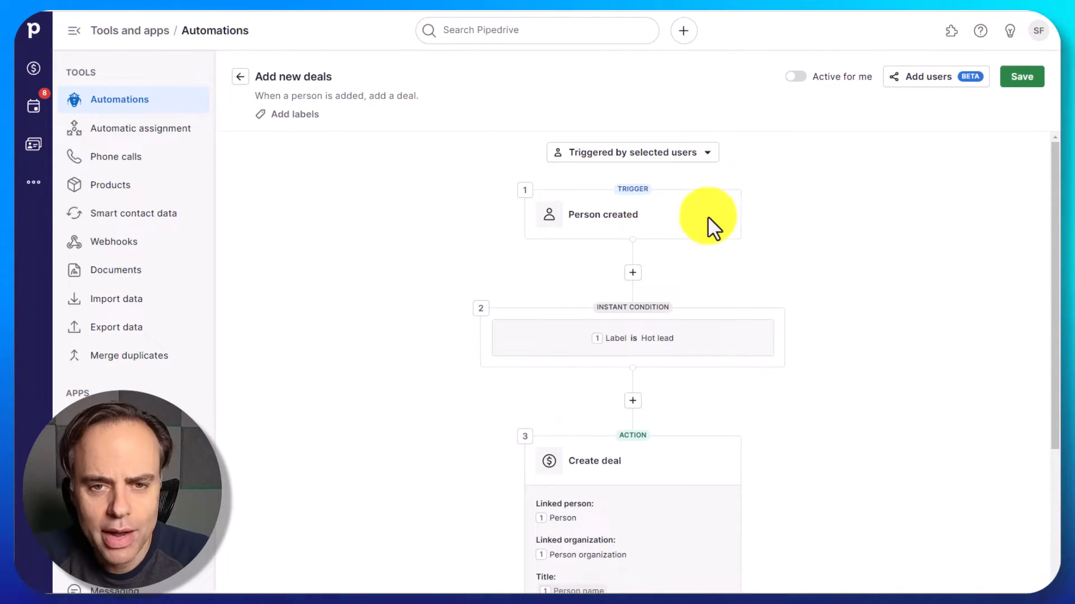
scroll(845, 278, "down", 4)
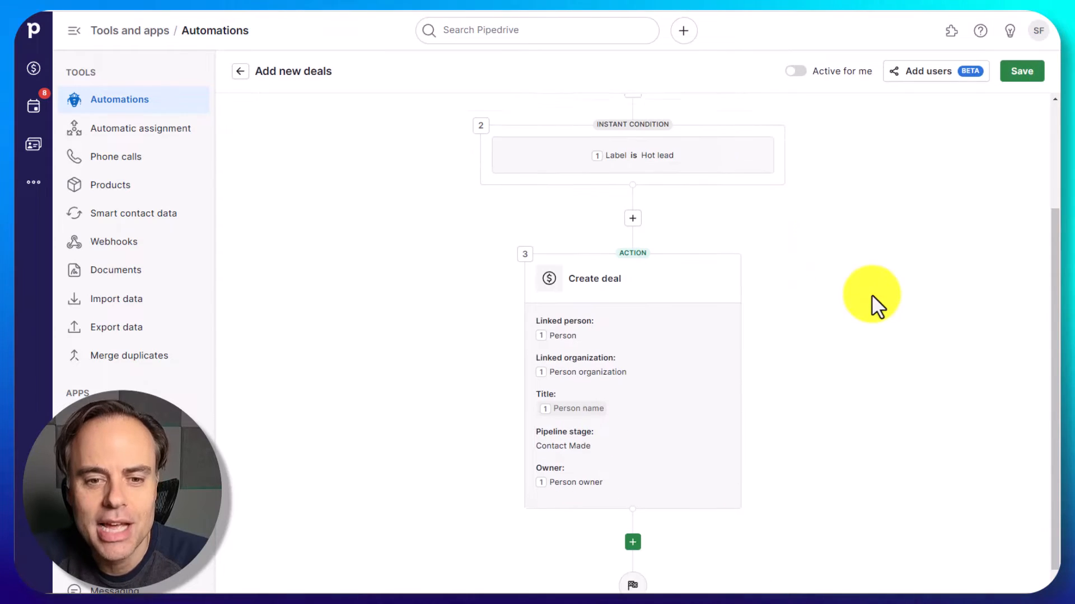
scroll(871, 355, "up", 4)
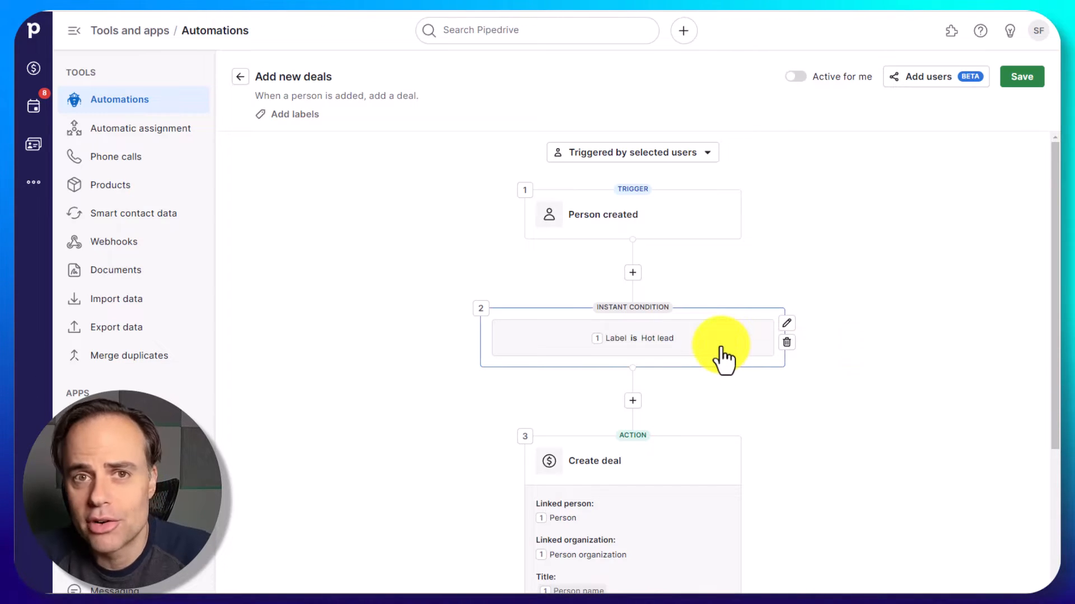
left_click(778, 326)
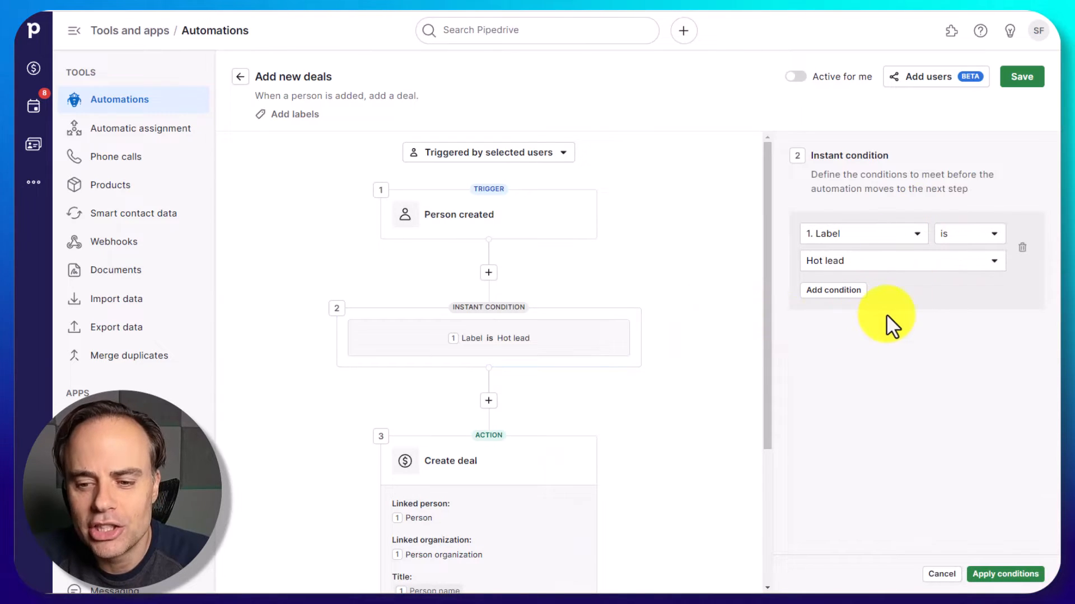
left_click(939, 572)
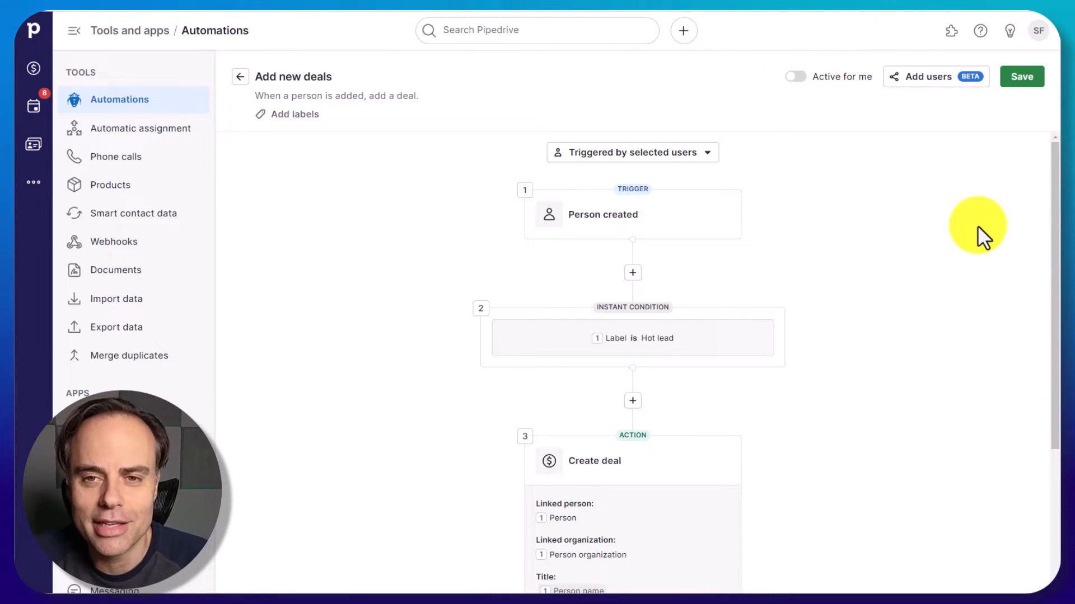
left_click(795, 76)
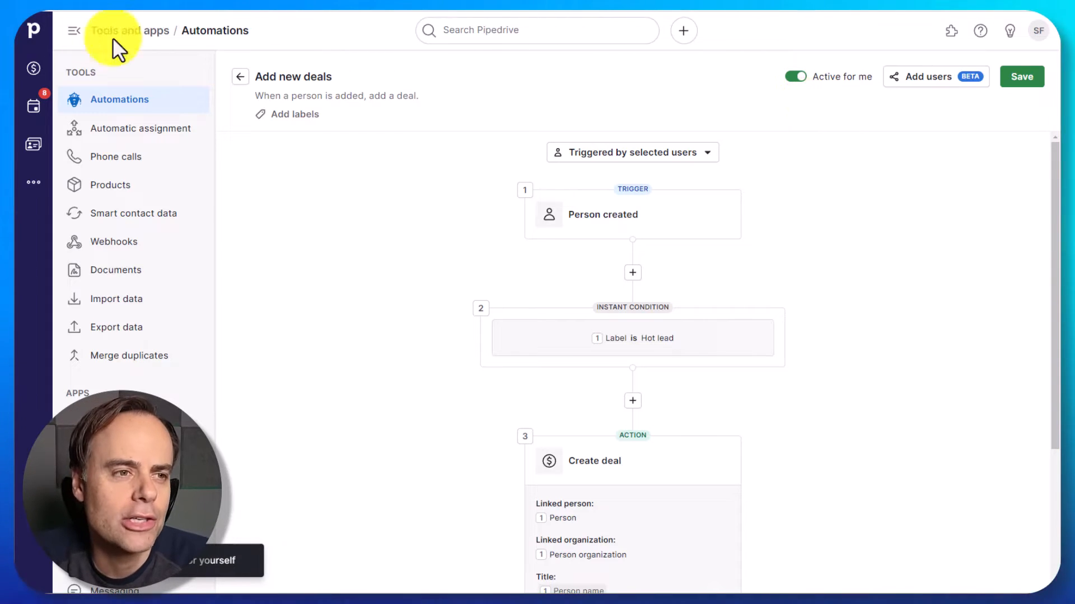
- Add a test person to the contacts with the Hot lead label, save, and check the deals pipeline
left_click(34, 34)
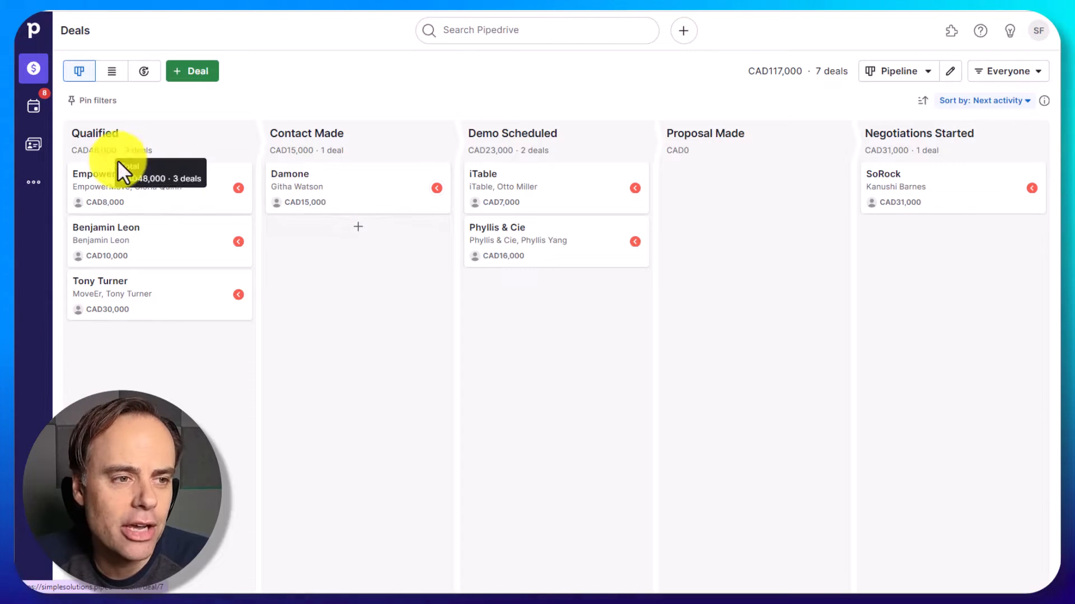
left_click(31, 146)
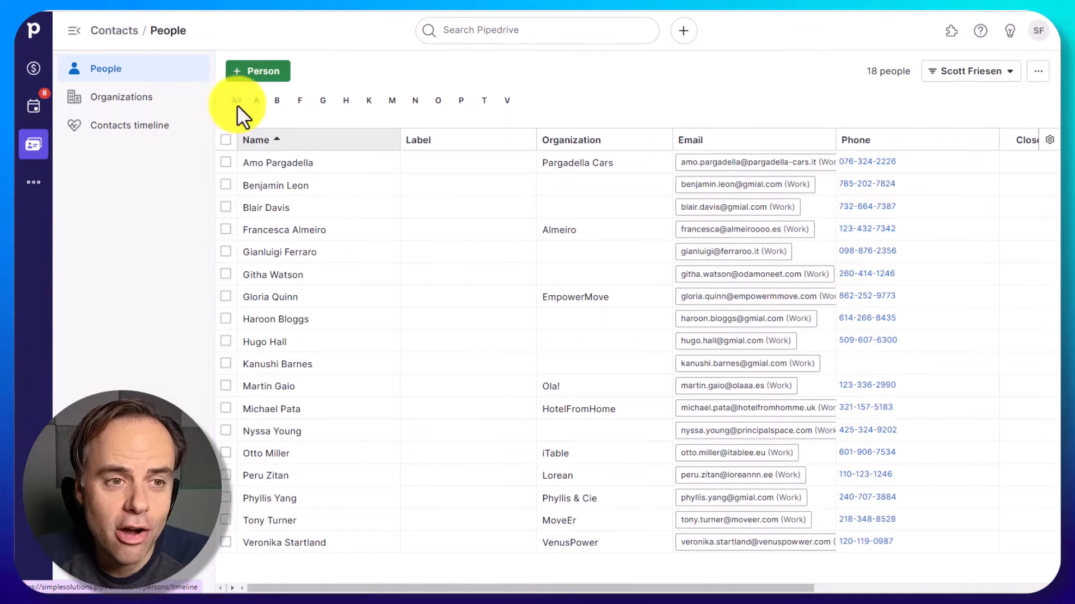
left_click(268, 81)
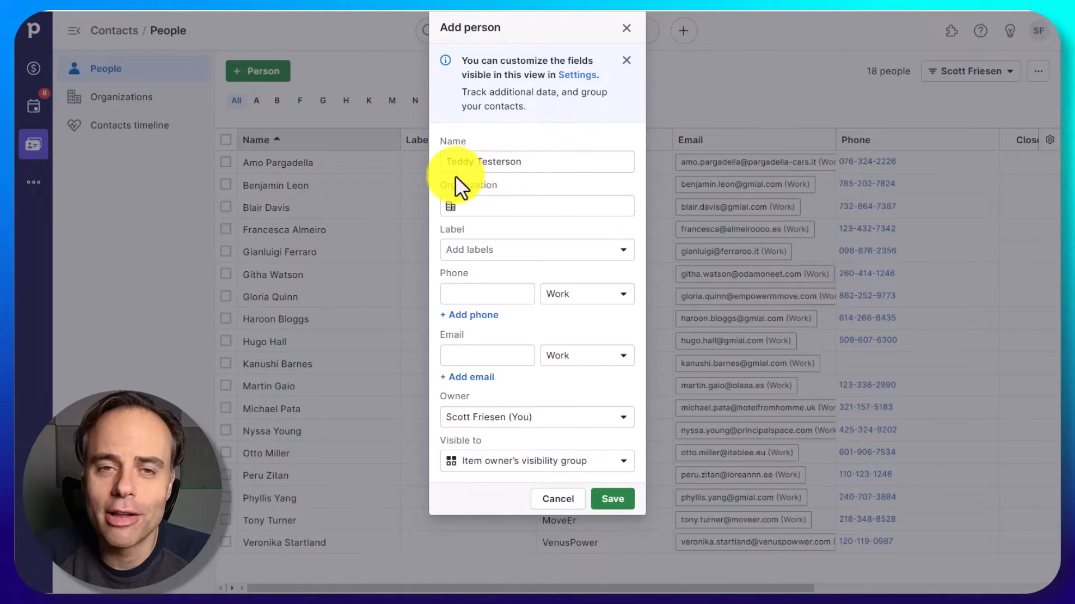
left_click(530, 247)
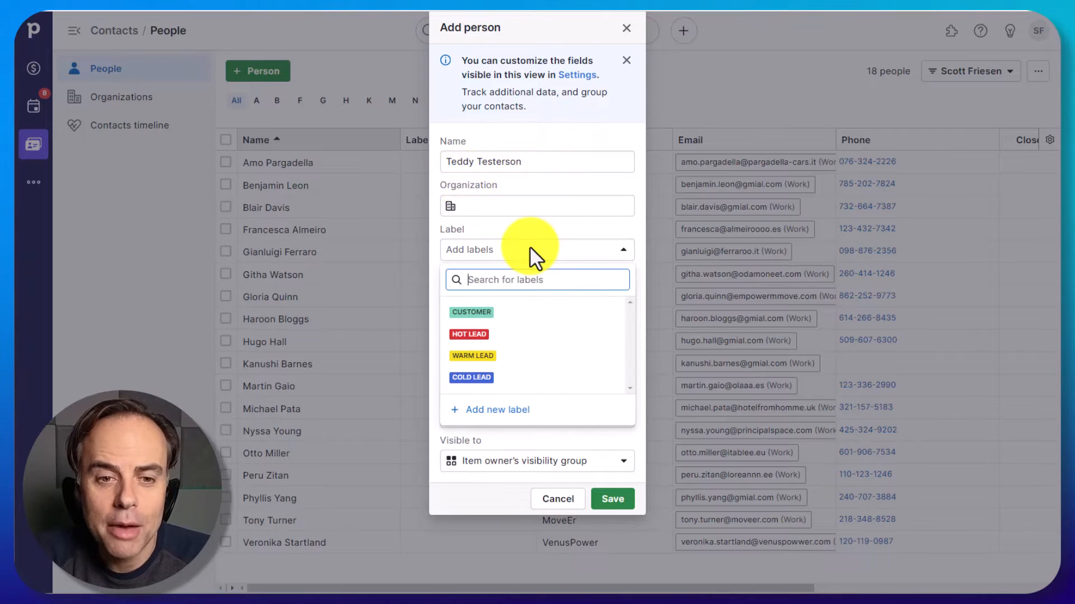
left_click(477, 334)
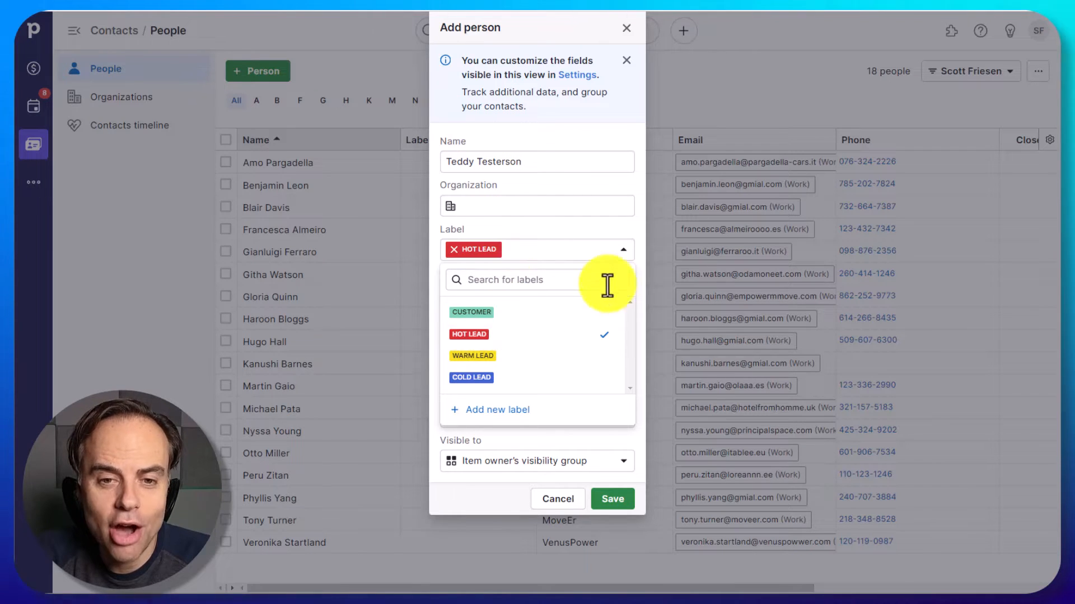
left_click(642, 253)
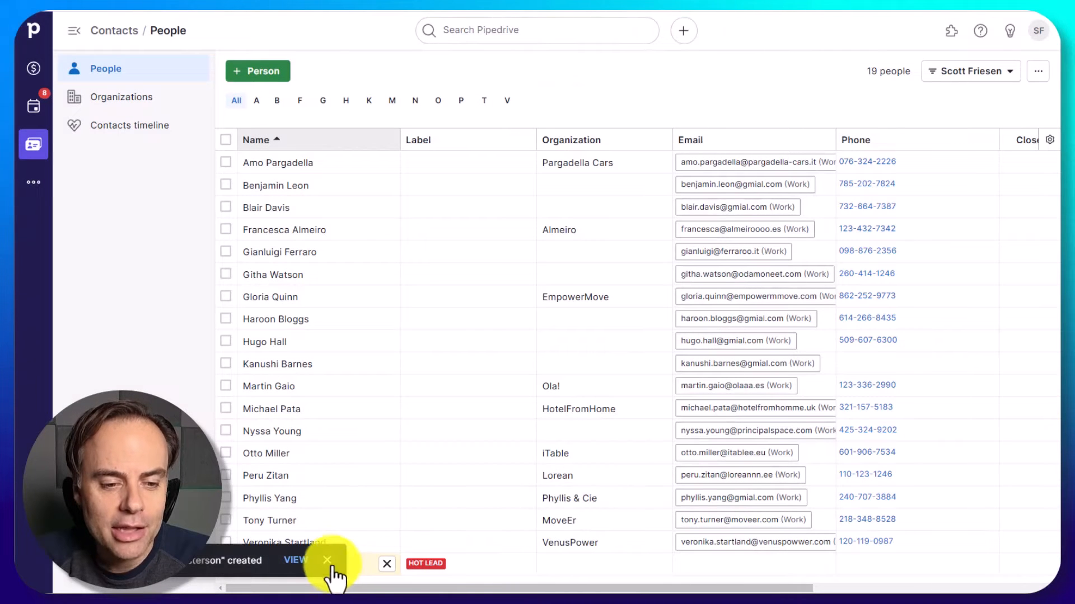
left_click(329, 562)
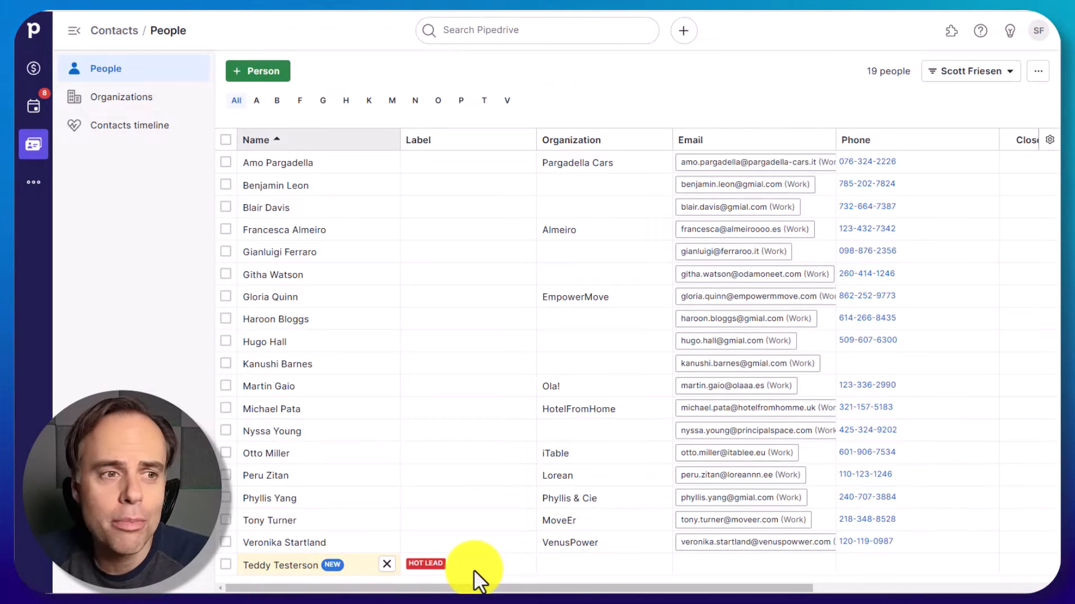
left_click(32, 72)
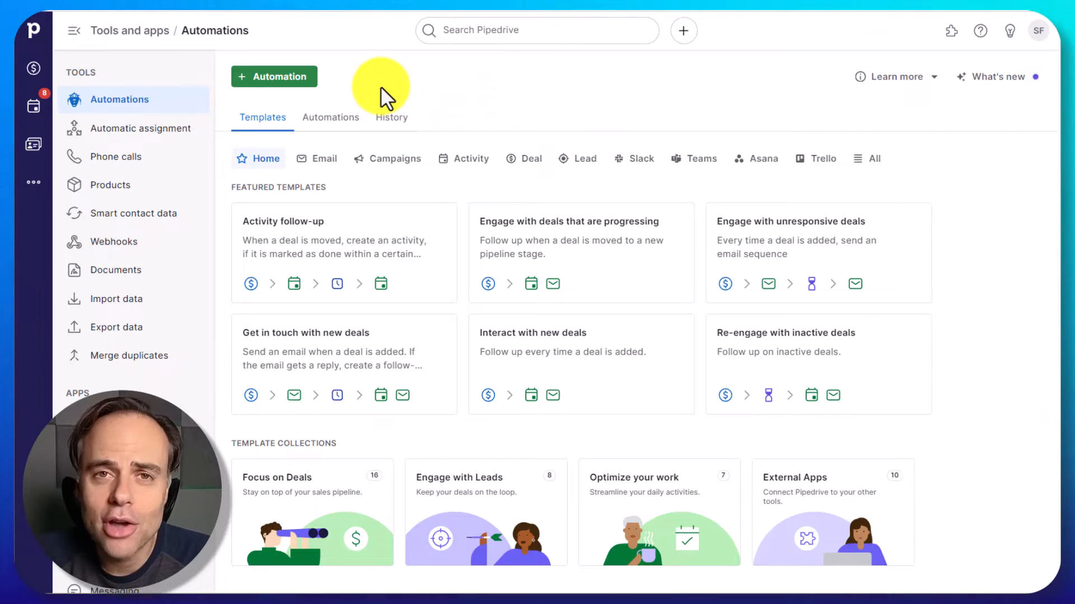
- Create a new automation from scratch and rename it "Intro email to a new customer"
left_click(261, 84)
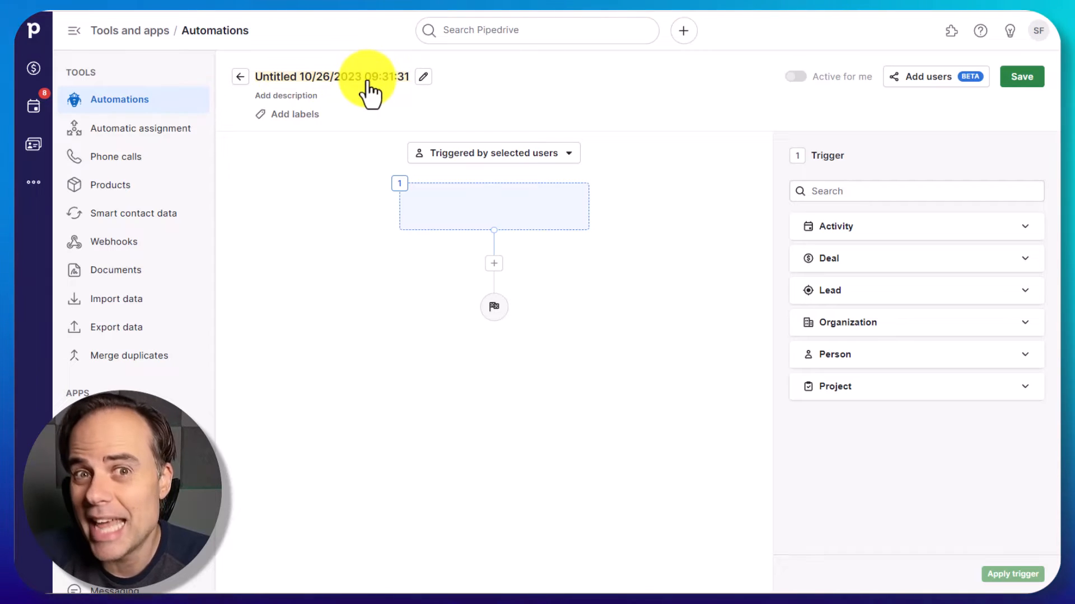
left_click(423, 77)
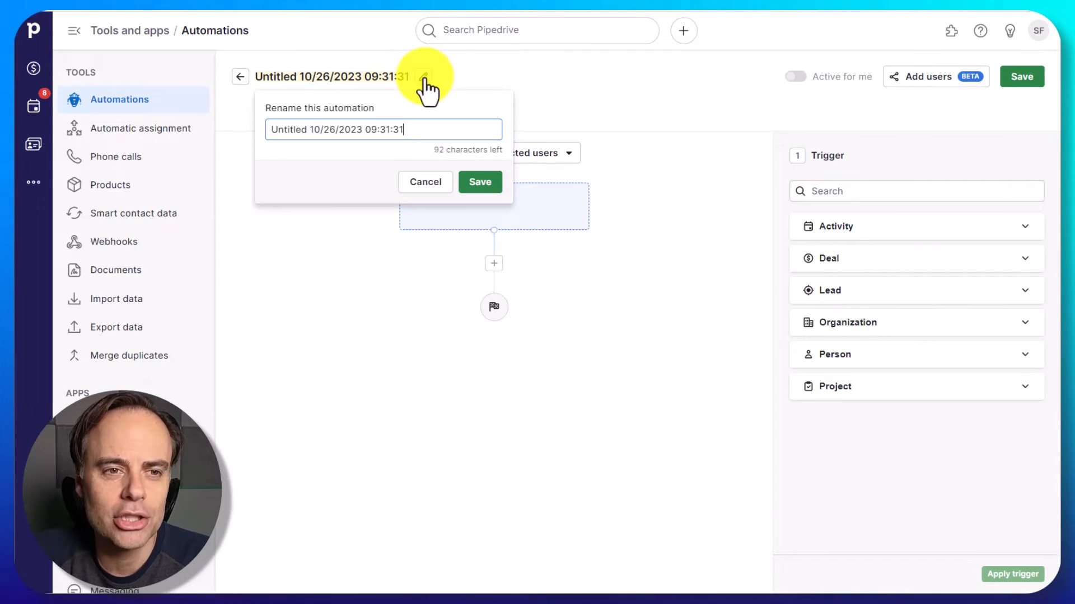
triple_click(361, 125)
type("Intro e")
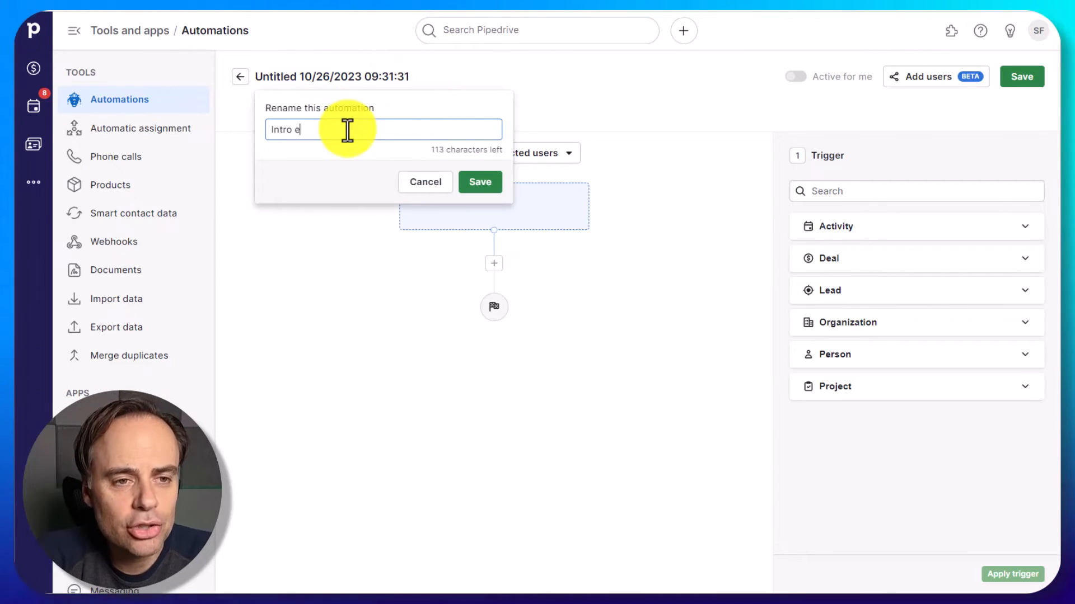
type("mail to a new su")
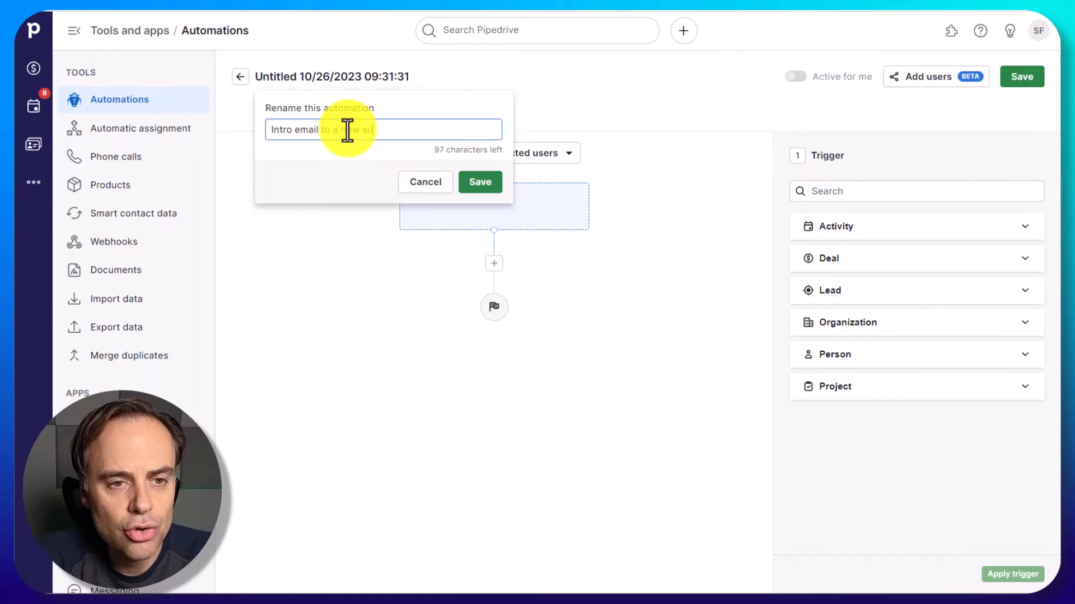
key("BackSpace")
key("BackSpace")
type("customer")
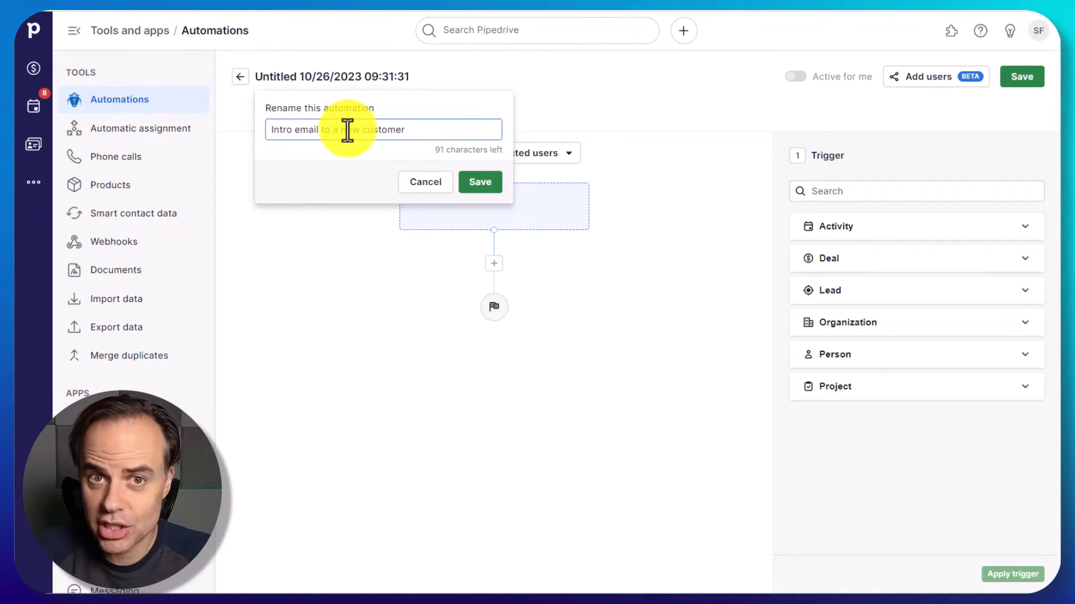
left_click(485, 187)
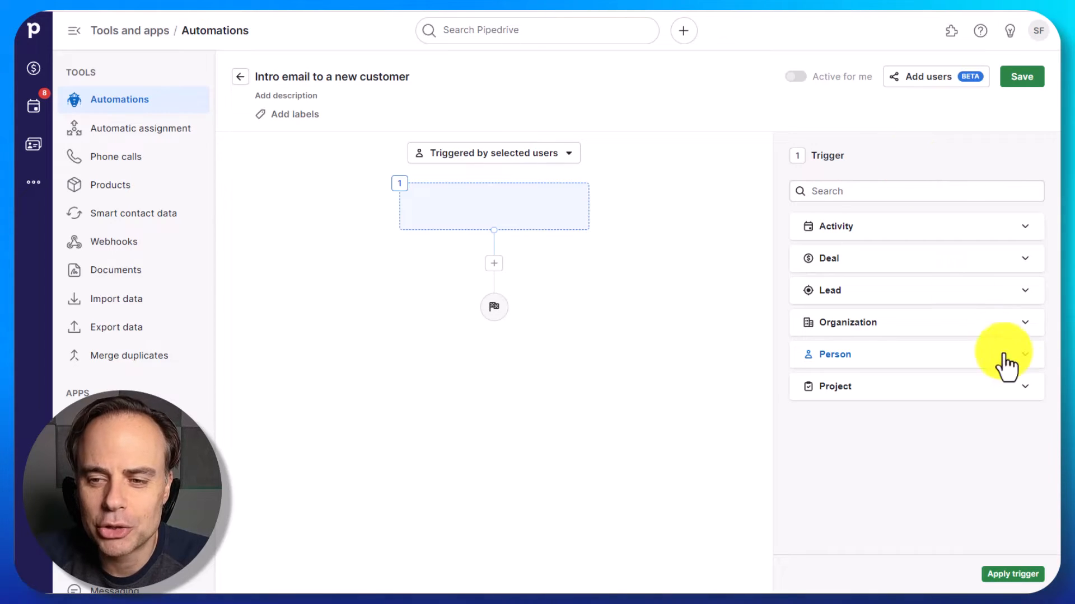
- Set the trigger to Person updated and add an instant condition requiring that Label has changed to Customer
left_click(1028, 364)
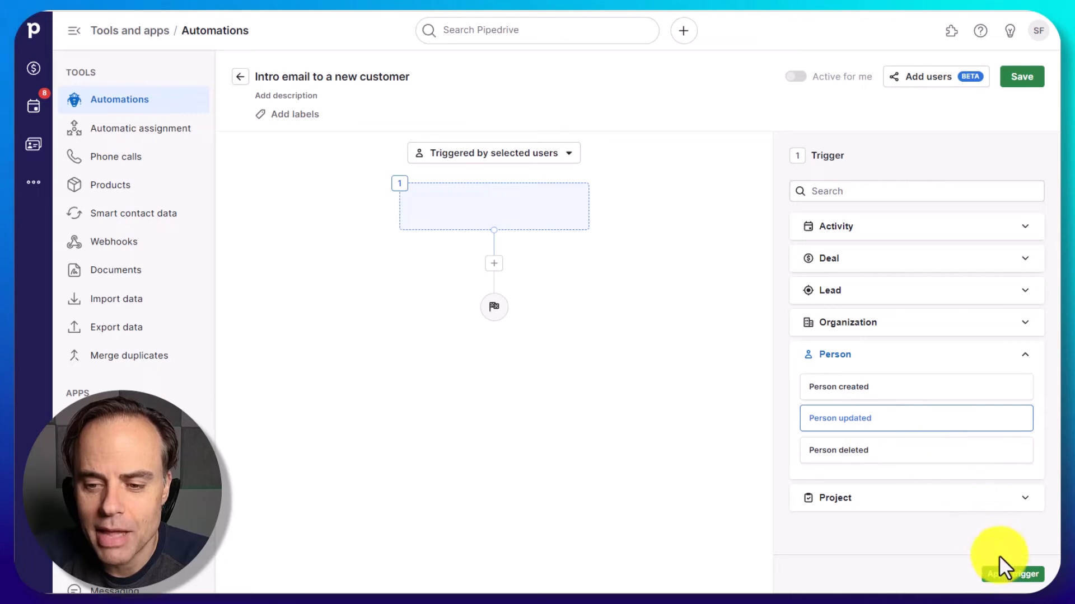
left_click(1005, 576)
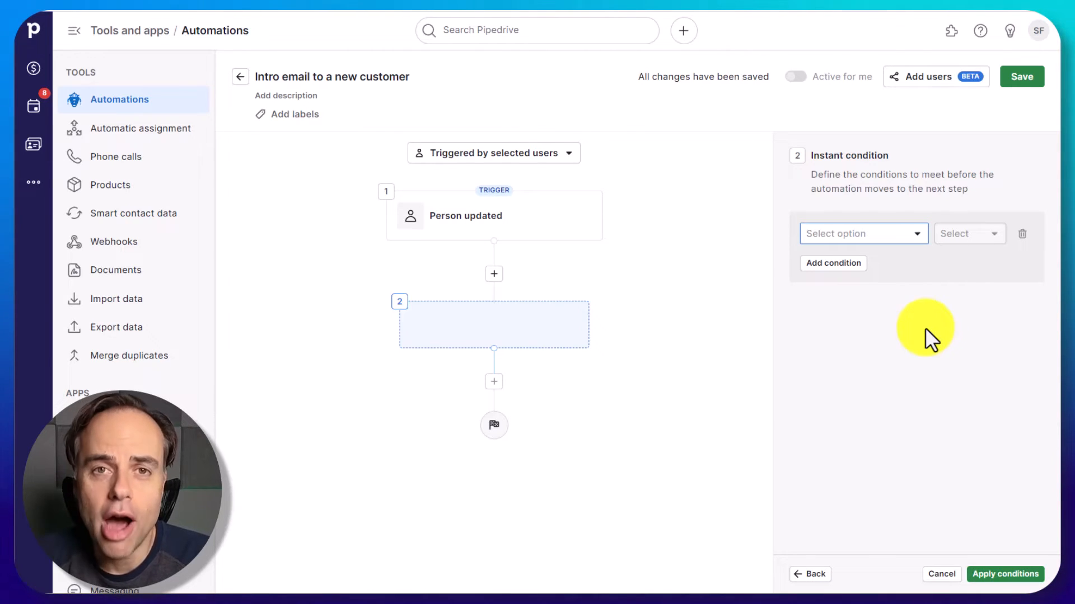
left_click(917, 233)
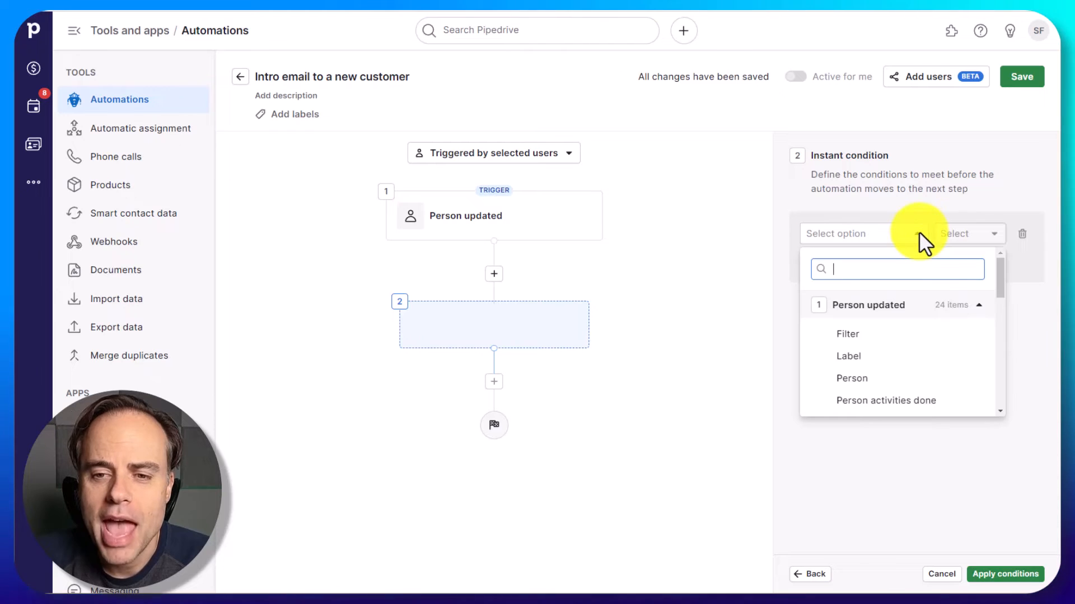
left_click(871, 364)
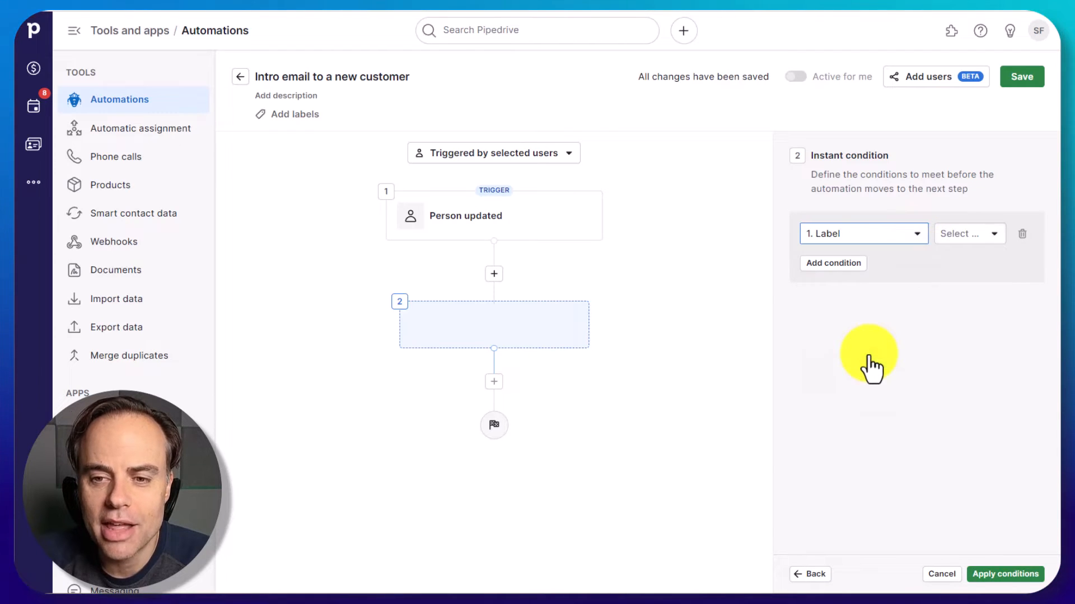
left_click(996, 234)
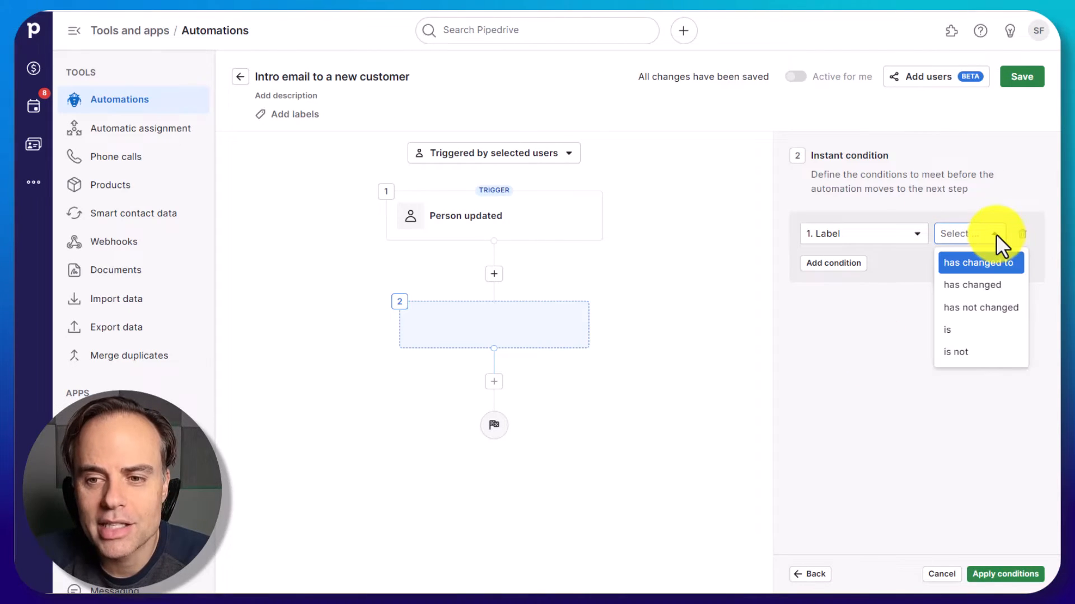
left_click(988, 264)
left_click(990, 263)
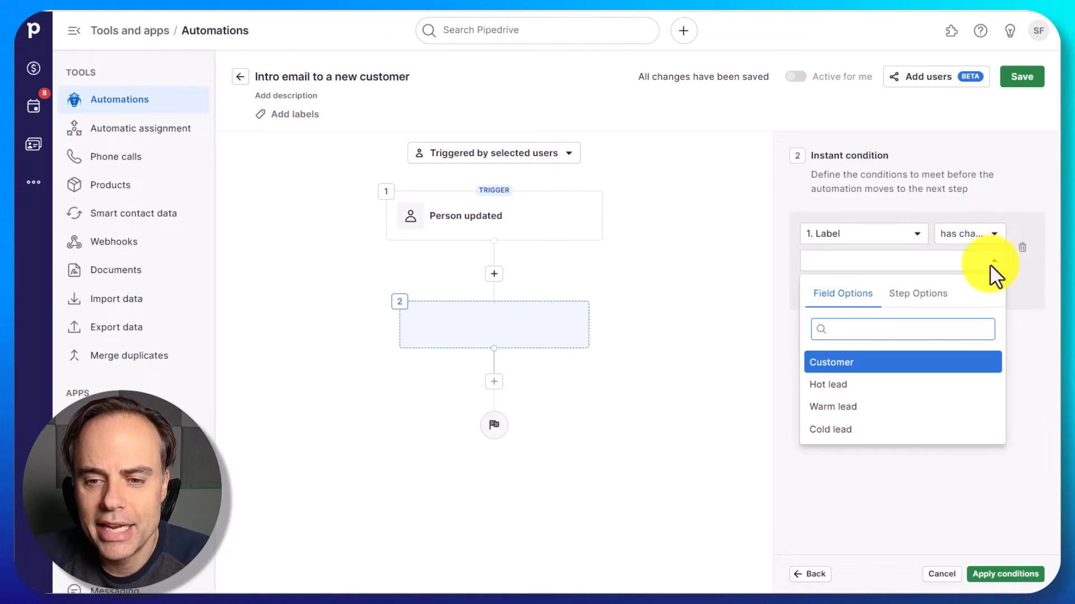
left_click(835, 362)
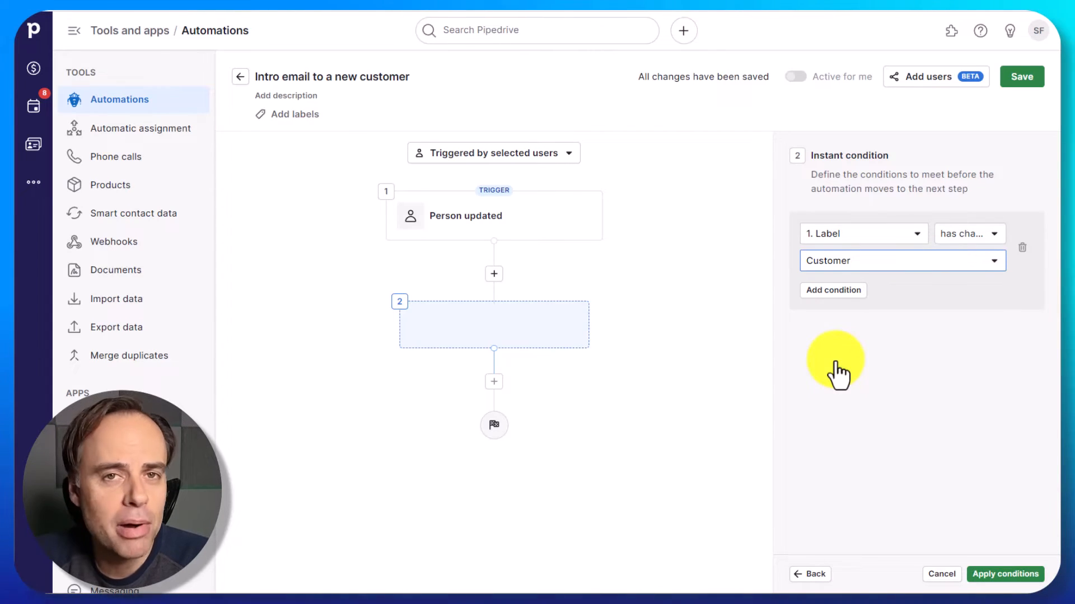
left_click(1020, 578)
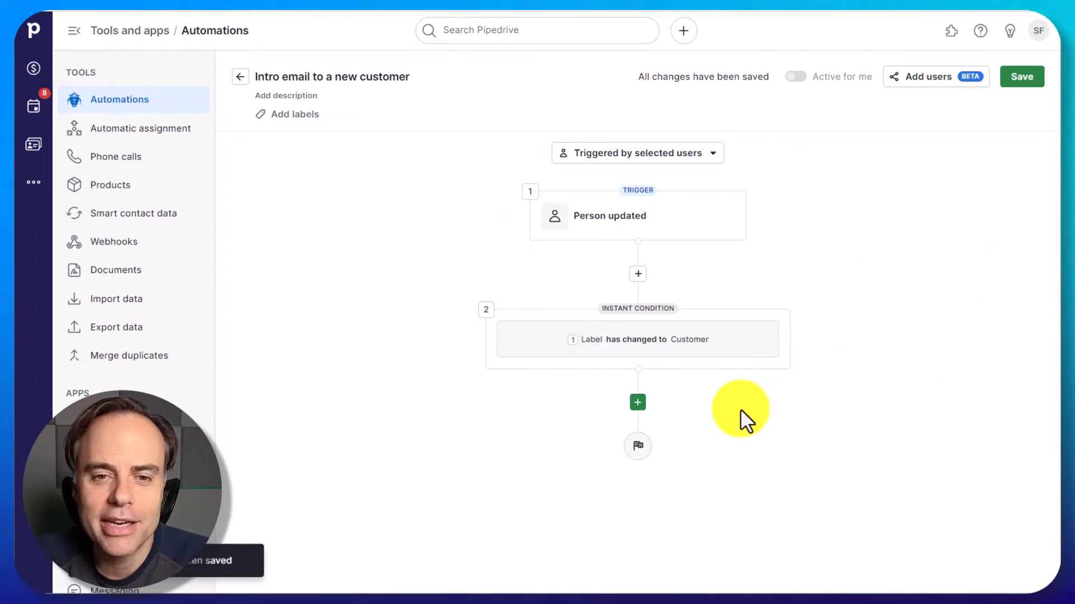
- Add a "Send email using template" action after the condition, including the Track email opening field
mouse_move(763, 346)
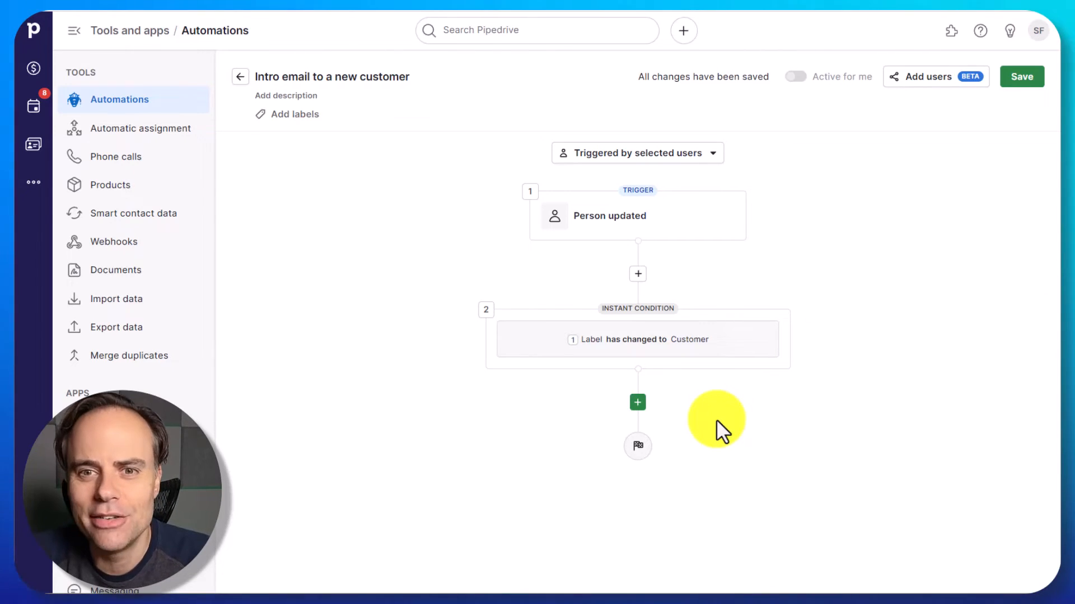
left_click(638, 403)
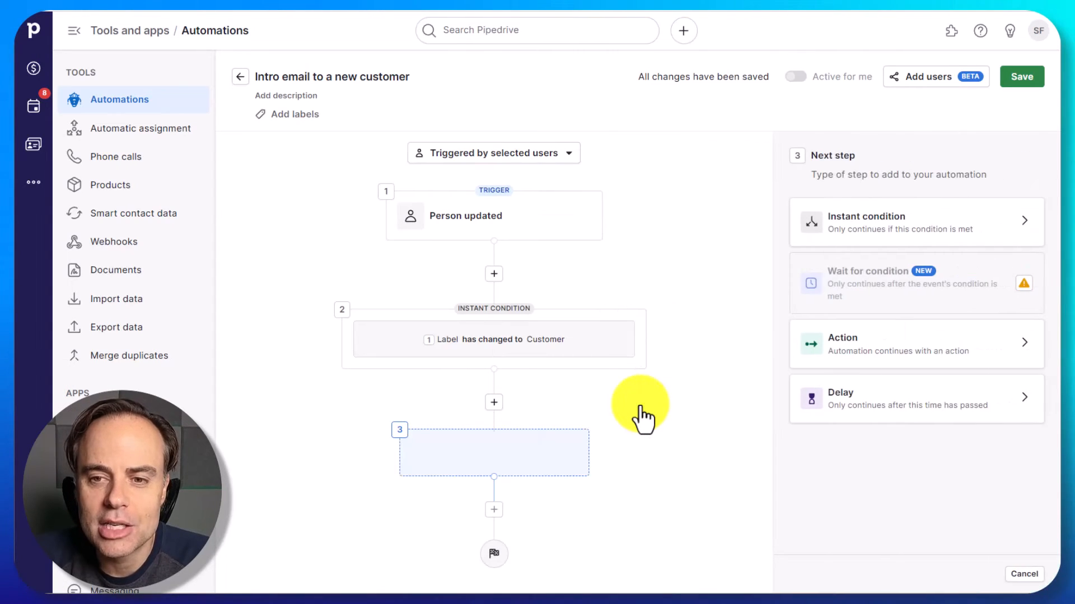
left_click(999, 355)
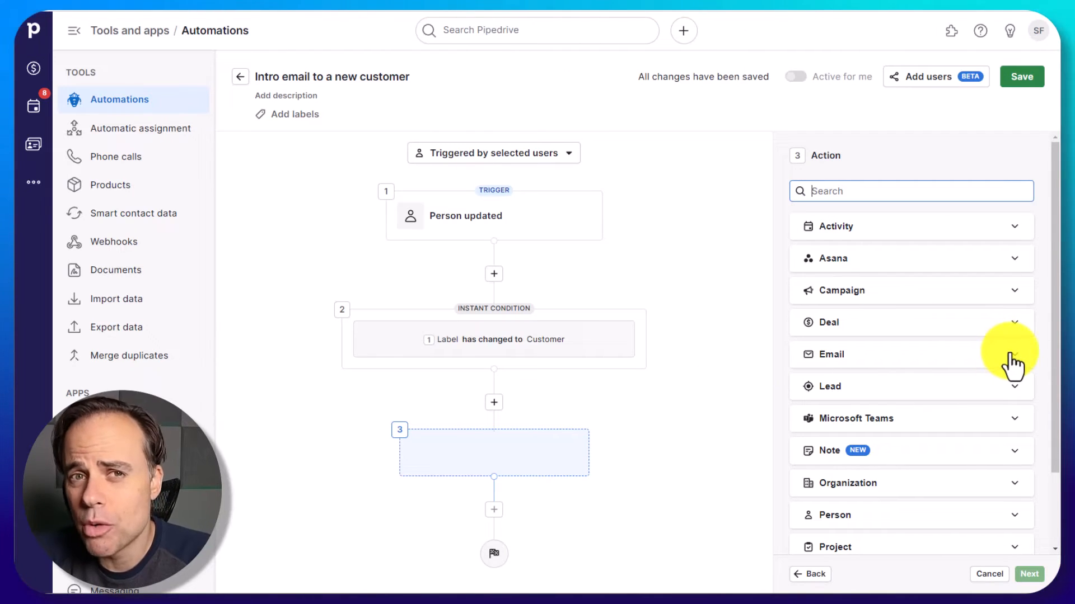
left_click(1015, 367)
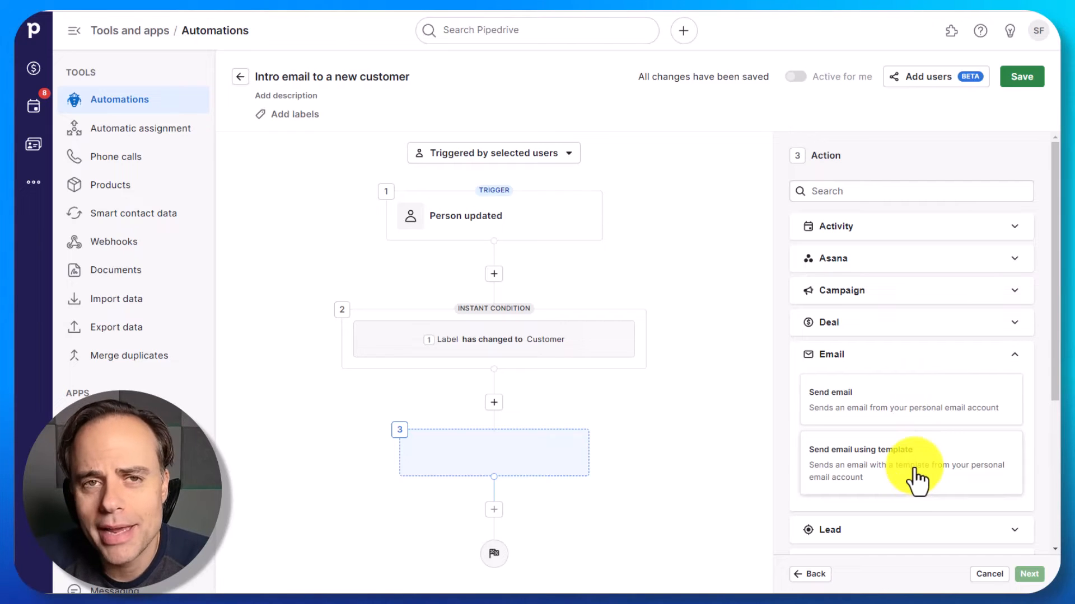
left_click(889, 467)
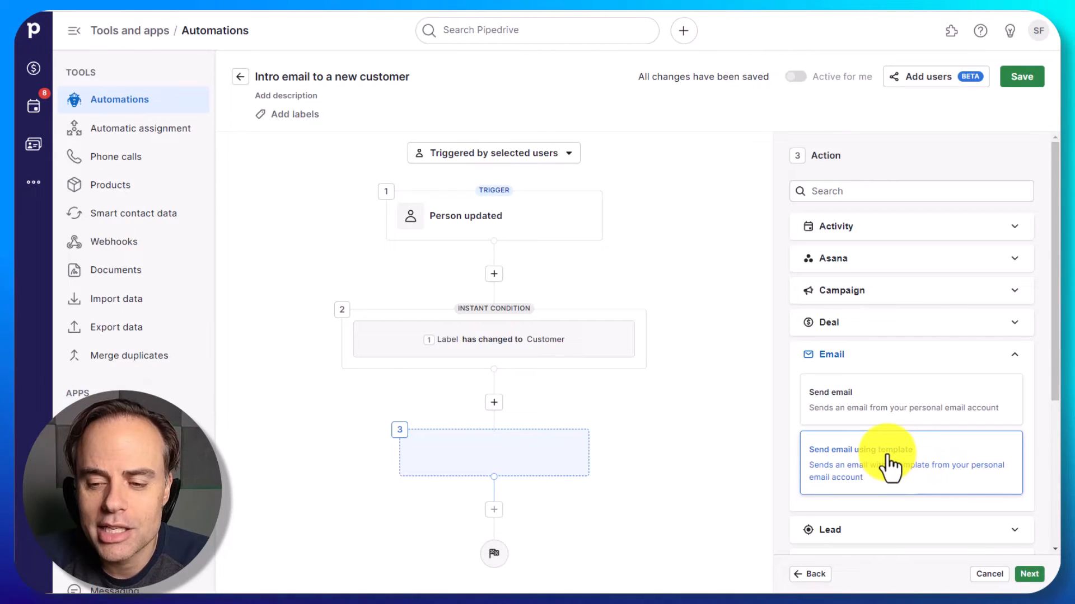
left_click(1028, 574)
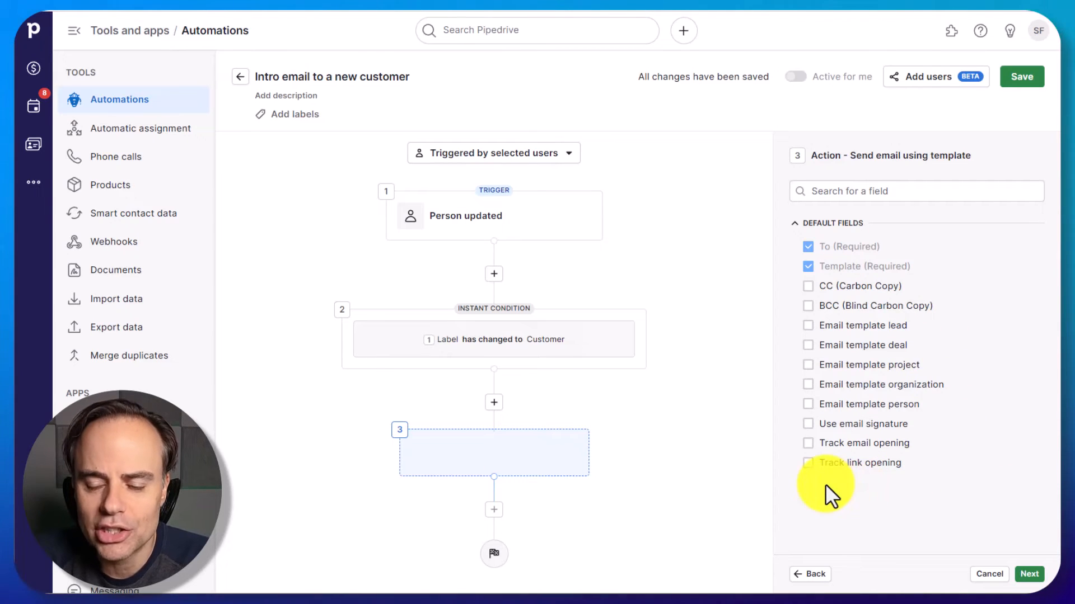
left_click(808, 443)
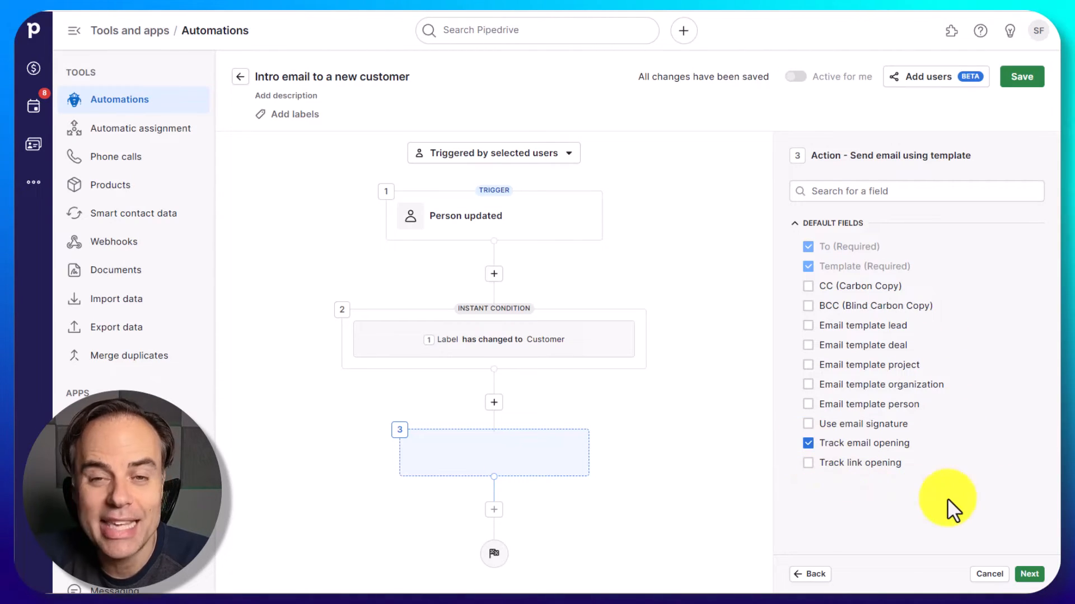
left_click(1029, 574)
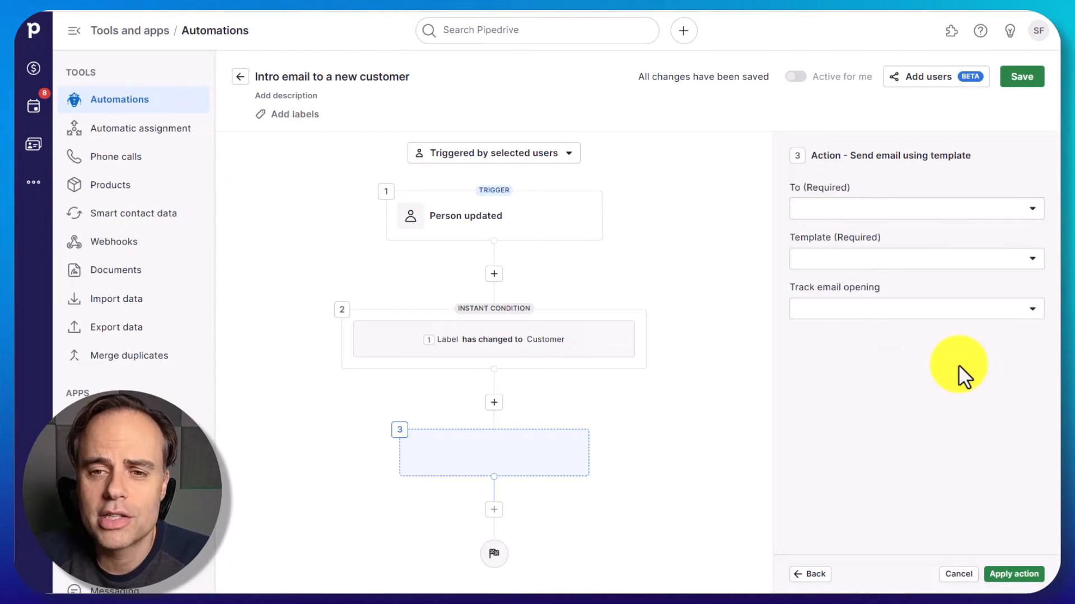
- Address the email action to the Person primary email and choose Intro template as its template
left_click(1031, 209)
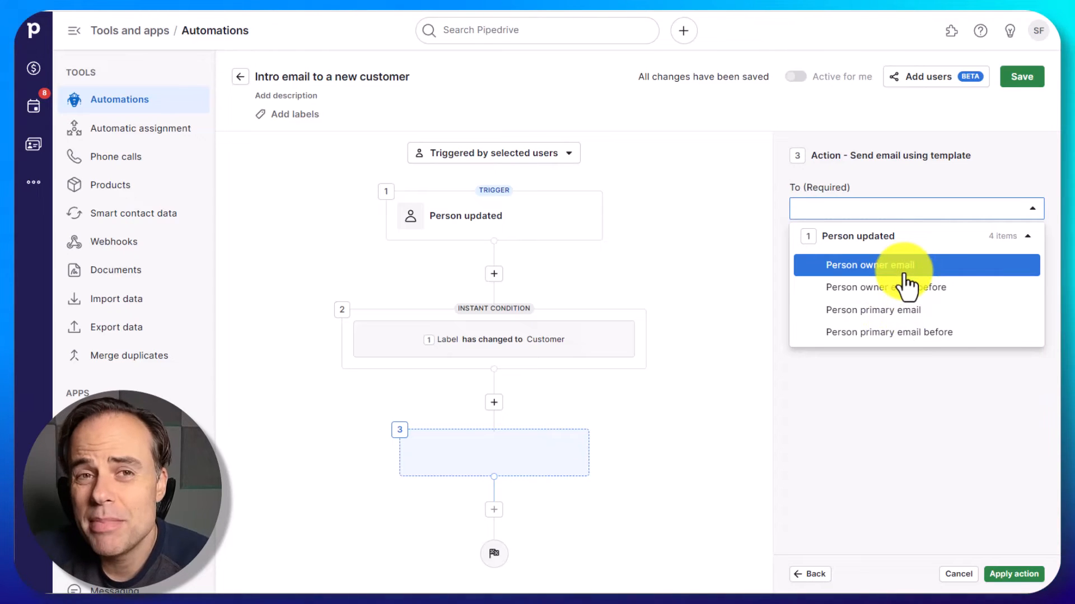
left_click(873, 310)
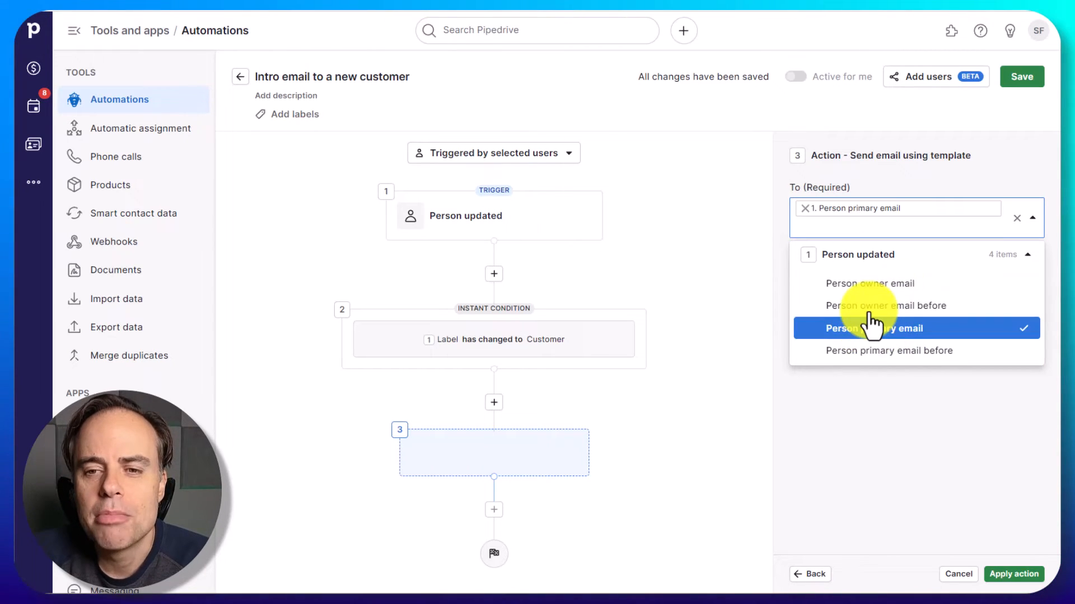
left_click(891, 407)
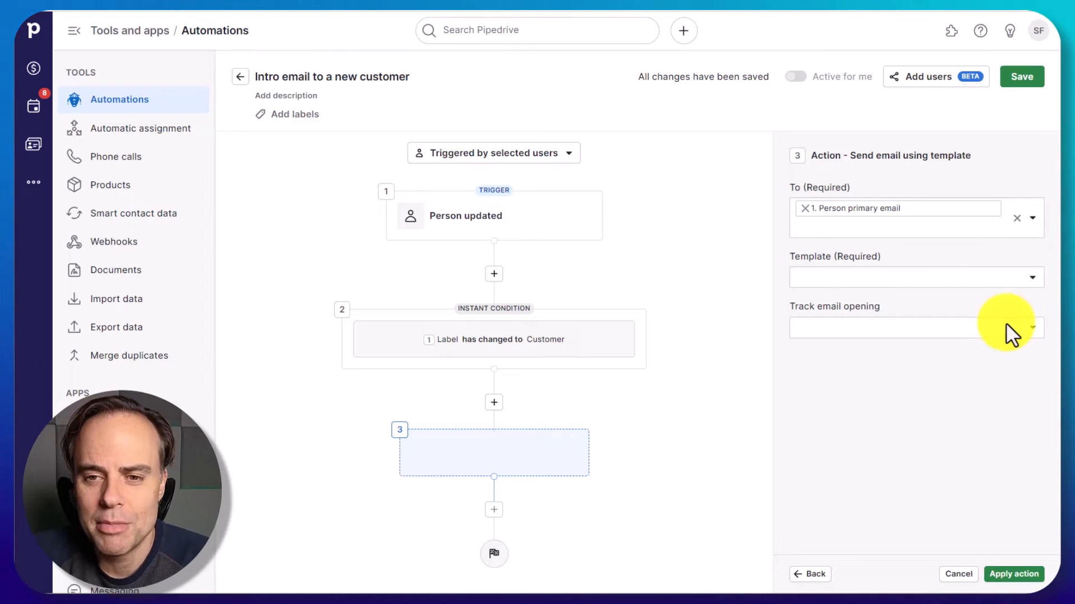
left_click(1031, 277)
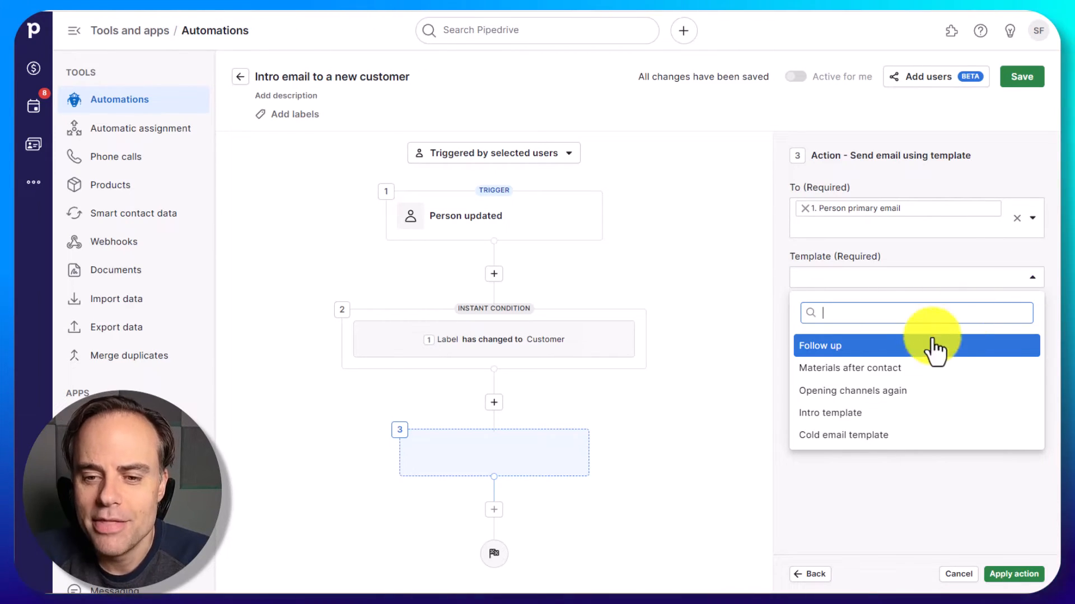
left_click(855, 414)
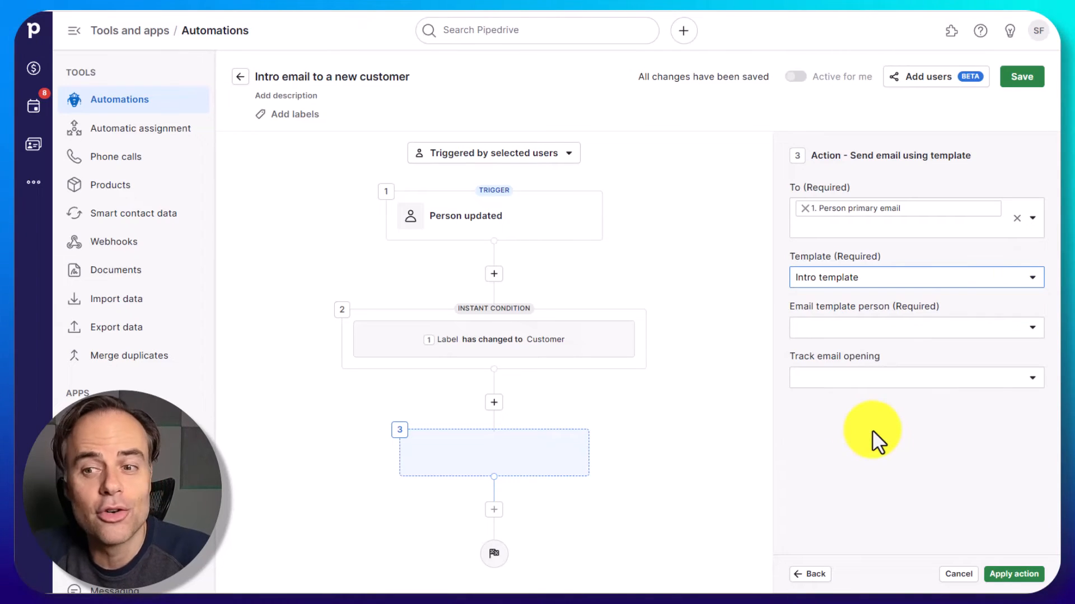
- Set the email template person to Person and Track email opening to Yes, and apply the action
left_click(1032, 329)
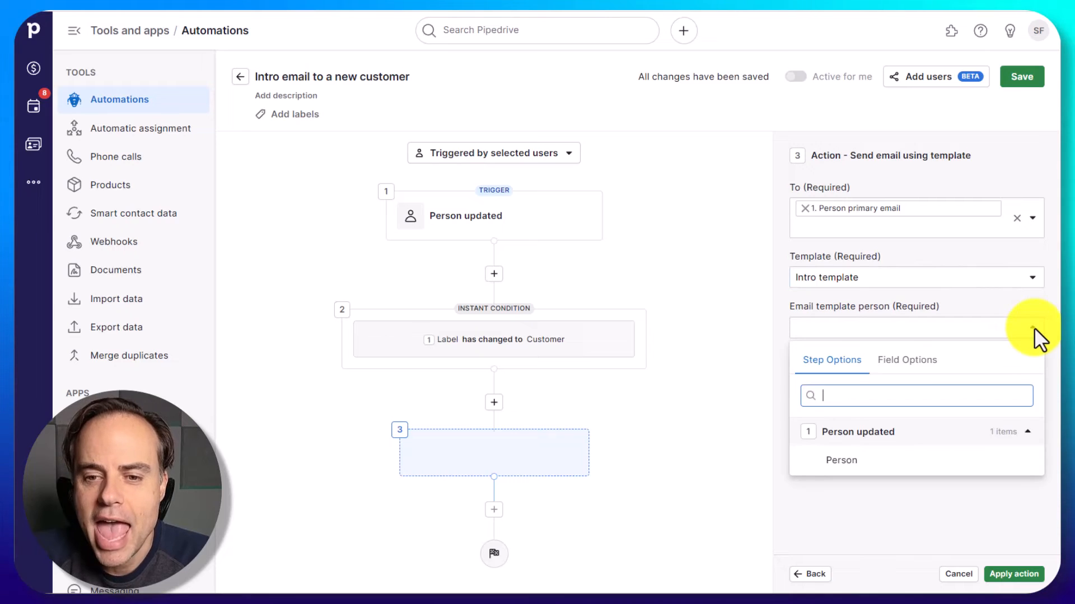
left_click(847, 463)
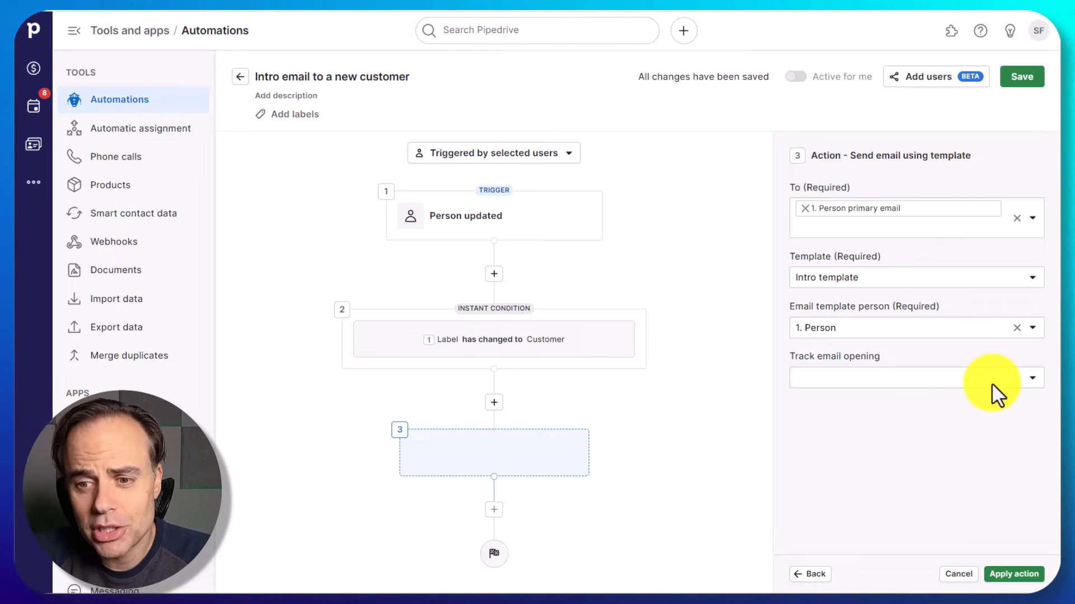
left_click(1033, 379)
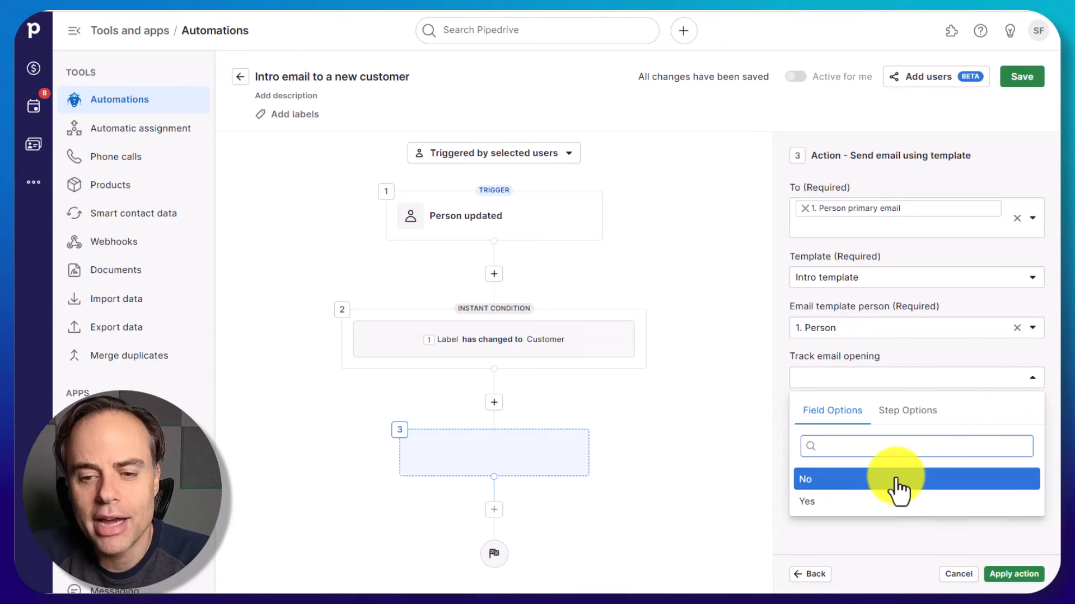
left_click(890, 503)
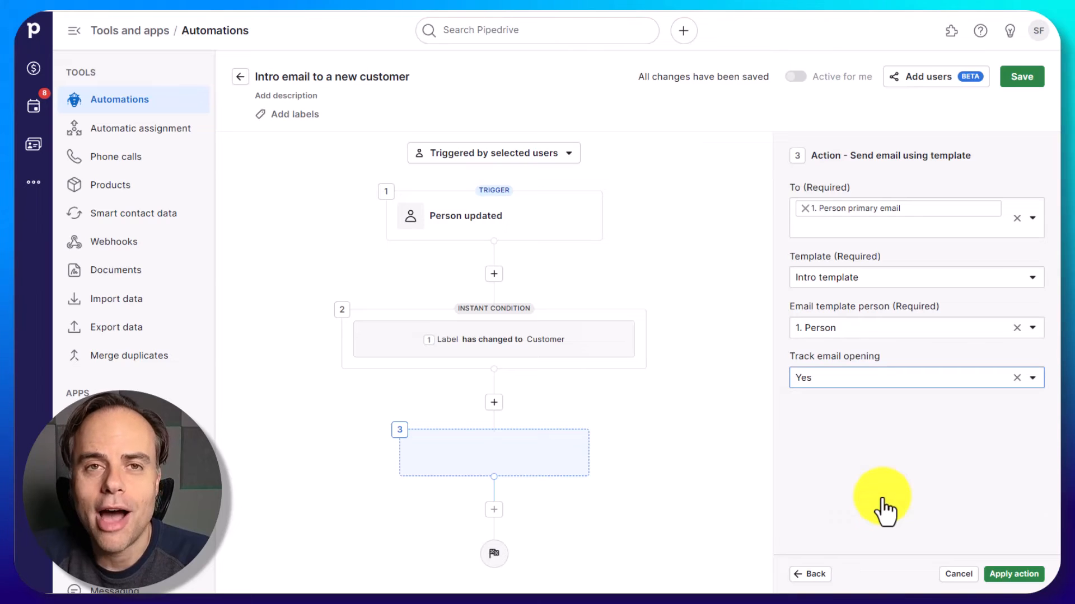
left_click(1022, 577)
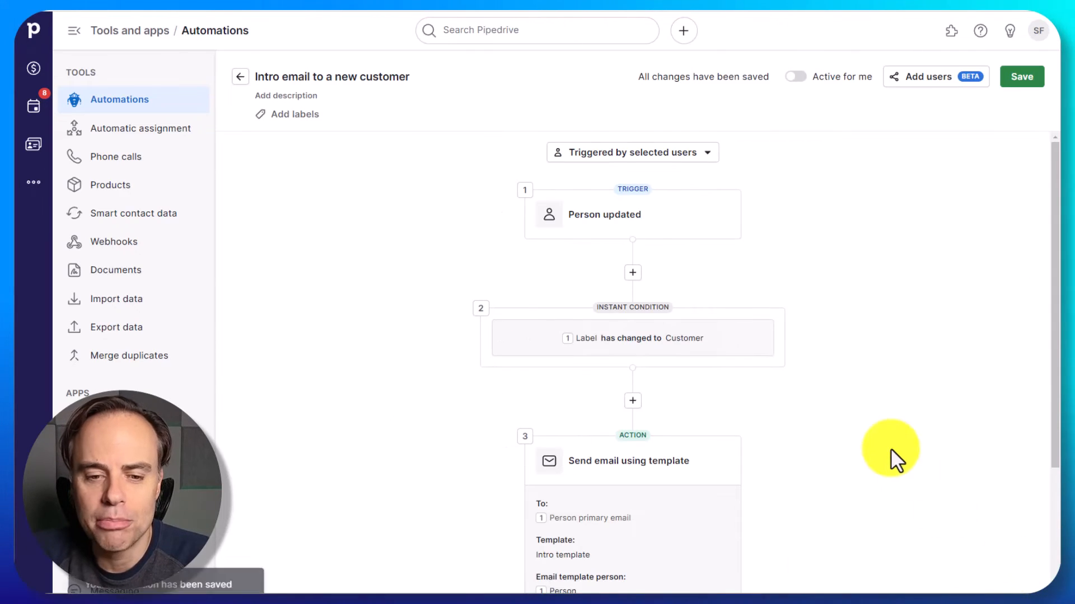
- Add a delay step of 3 days after the intro template email action and apply it
scroll(903, 426, "down", 3)
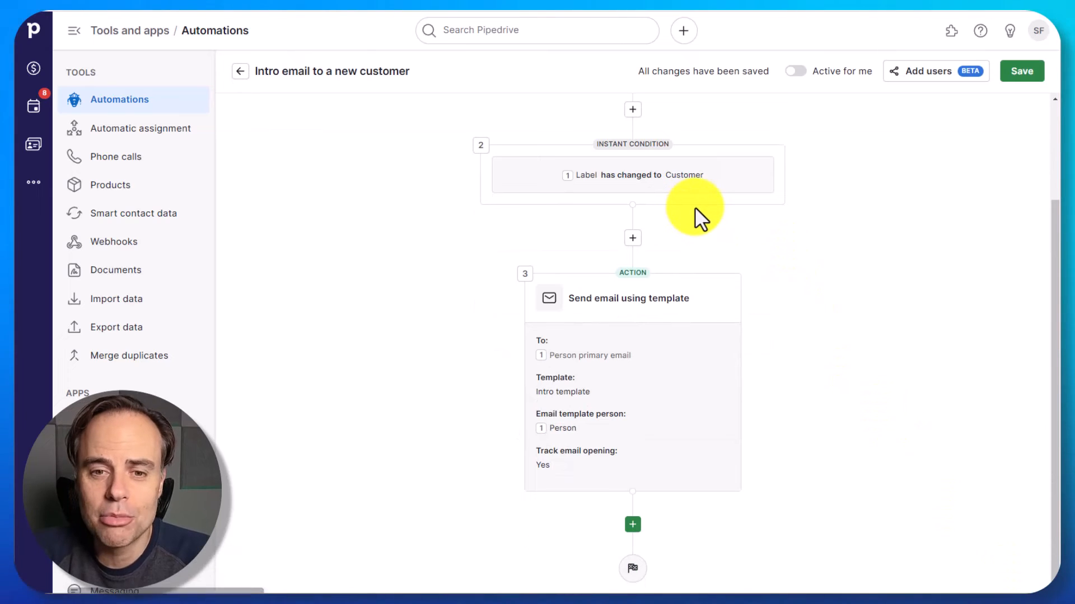
mouse_move(689, 369)
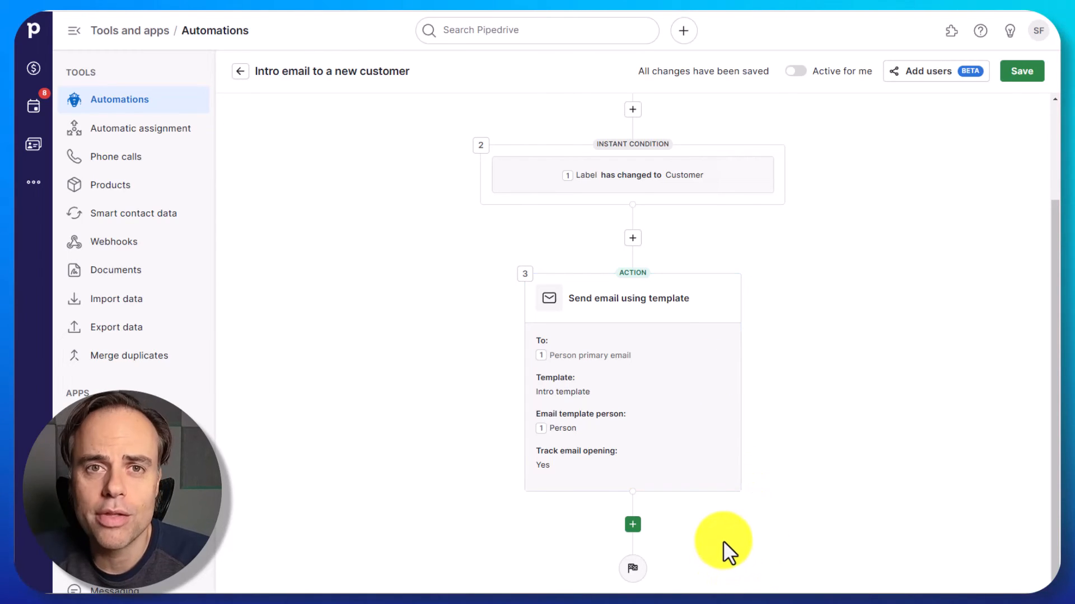
left_click(632, 525)
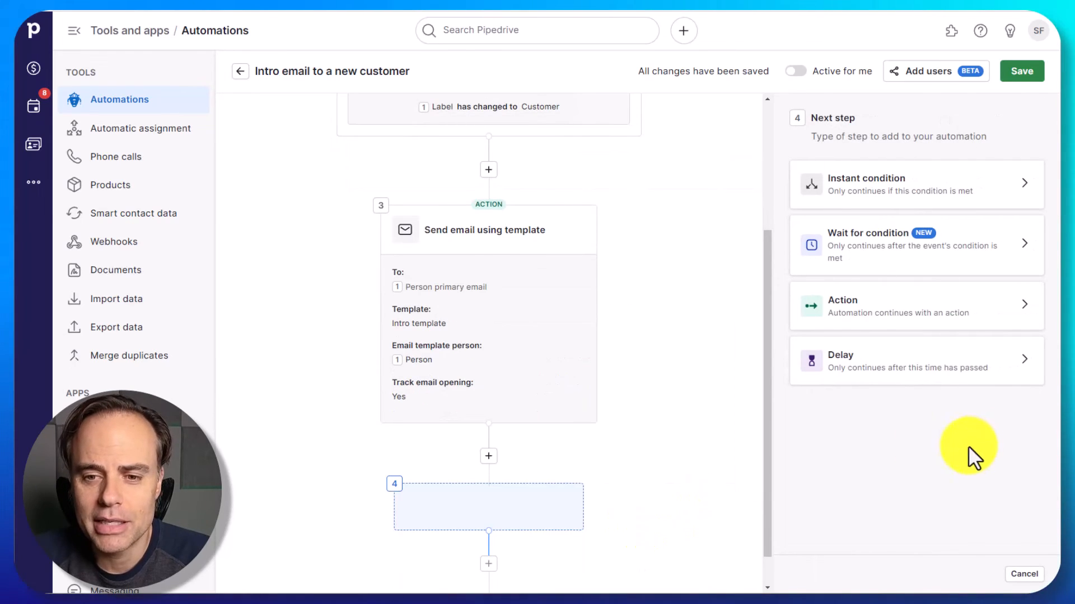
left_click(981, 369)
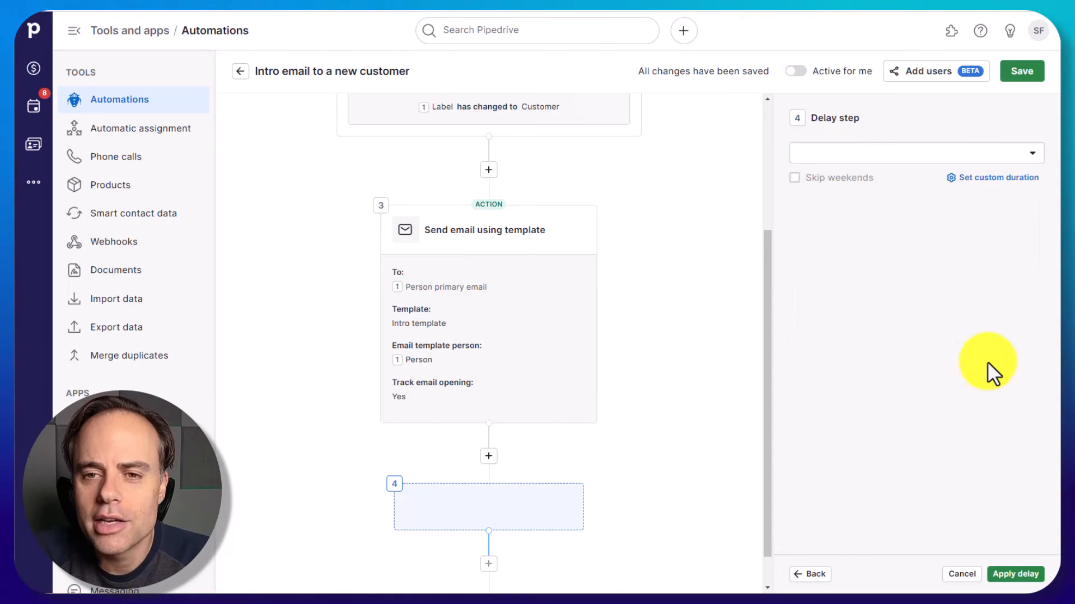
left_click(1029, 152)
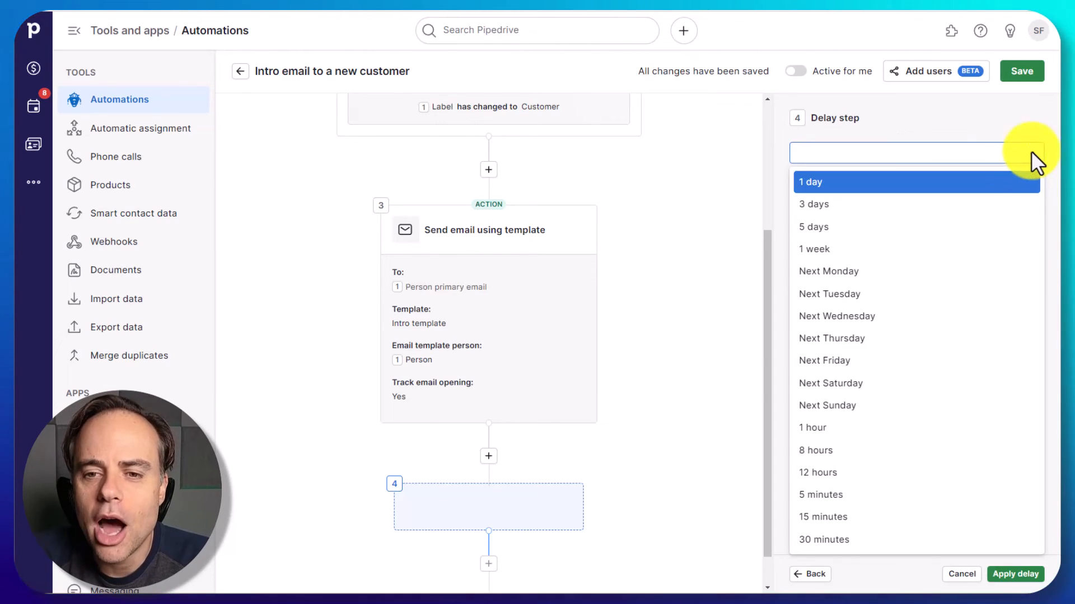
left_click(836, 205)
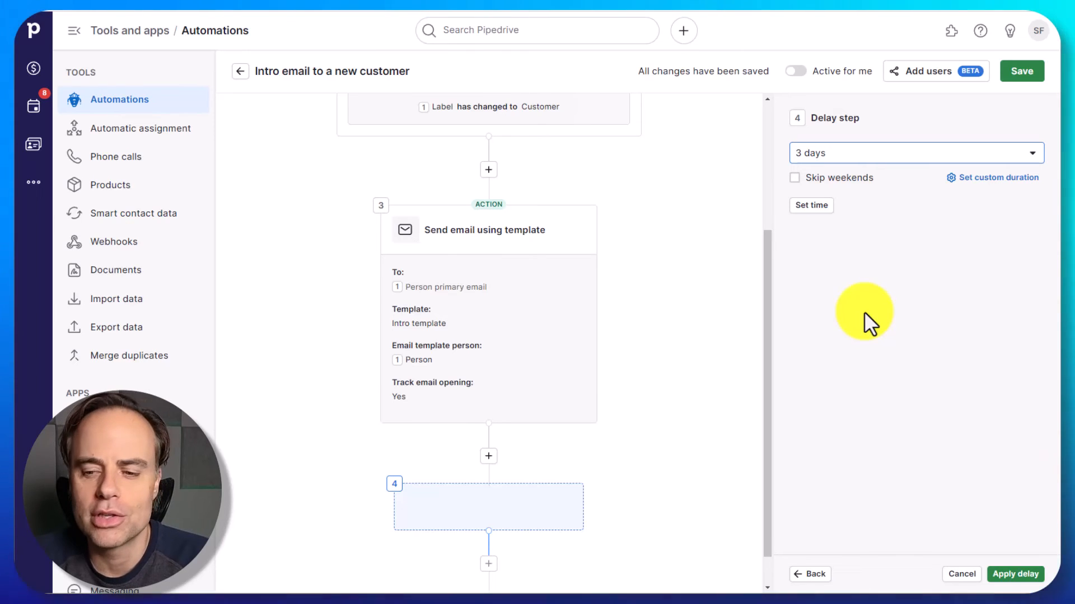
left_click(1013, 579)
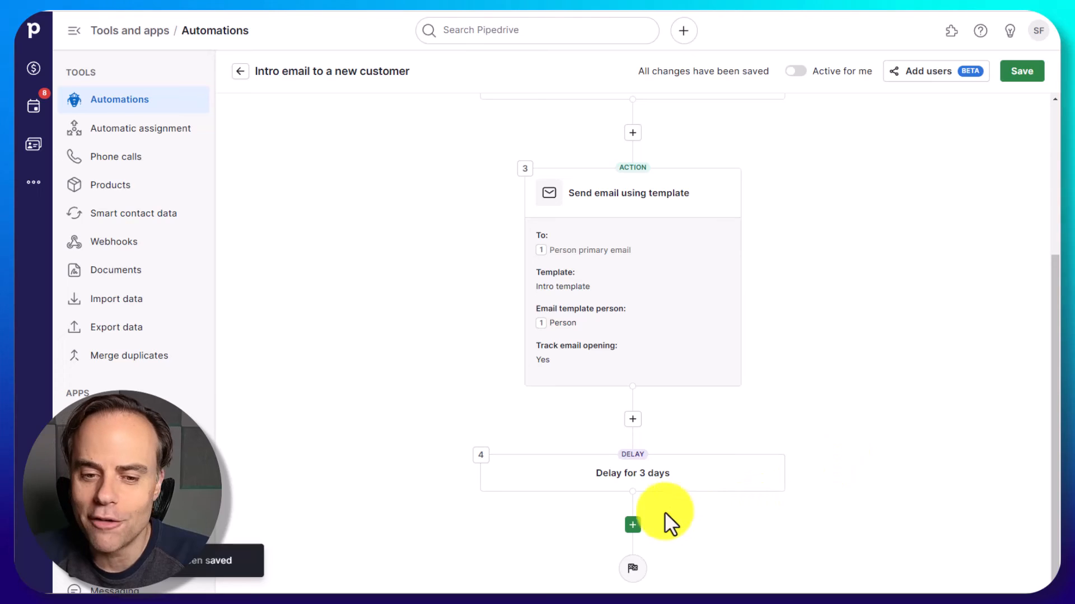
- Add a second "Send email using template" action after the delay, keeping only the required To and Template fields
left_click(633, 525)
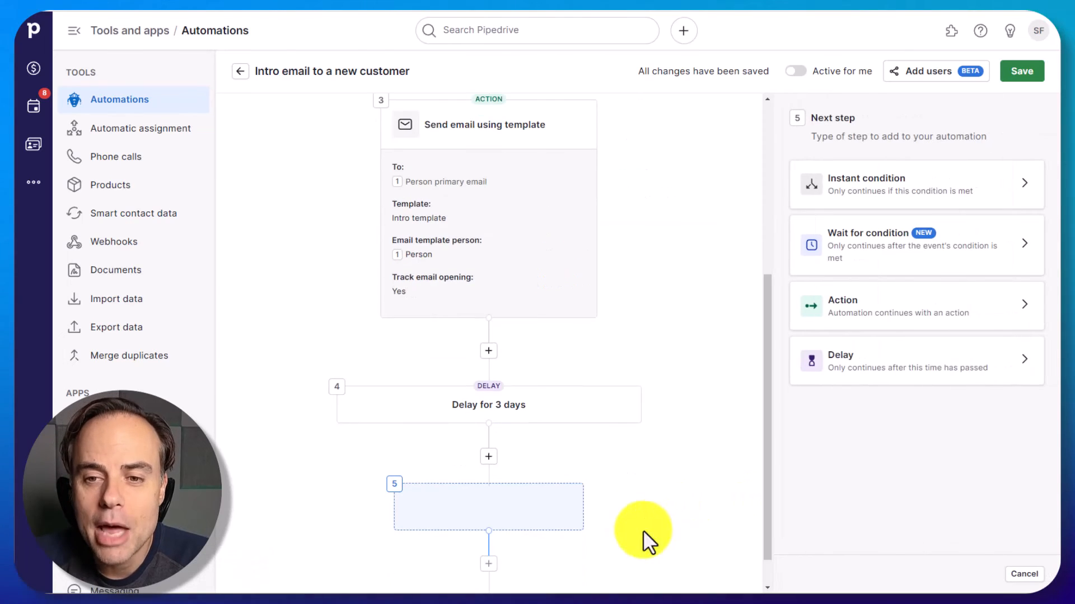
left_click(1013, 313)
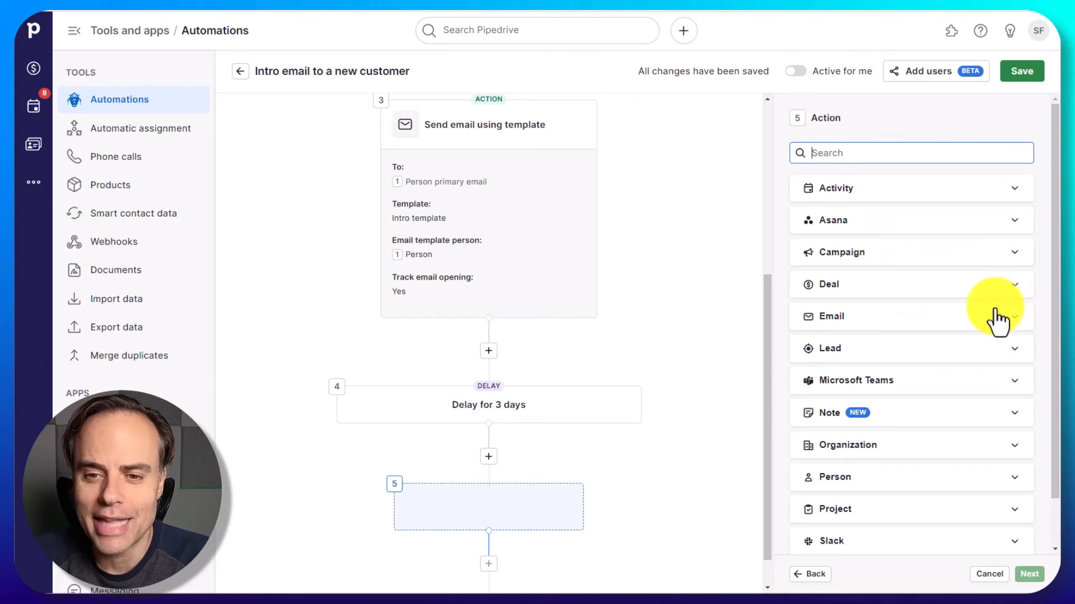
left_click(932, 318)
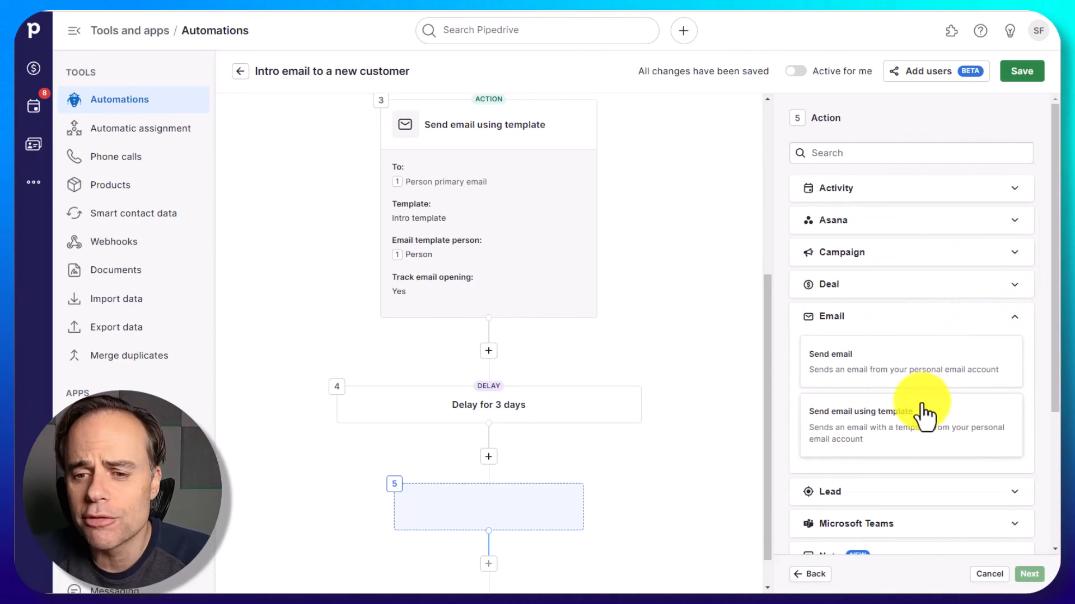
left_click(919, 421)
left_click(1030, 574)
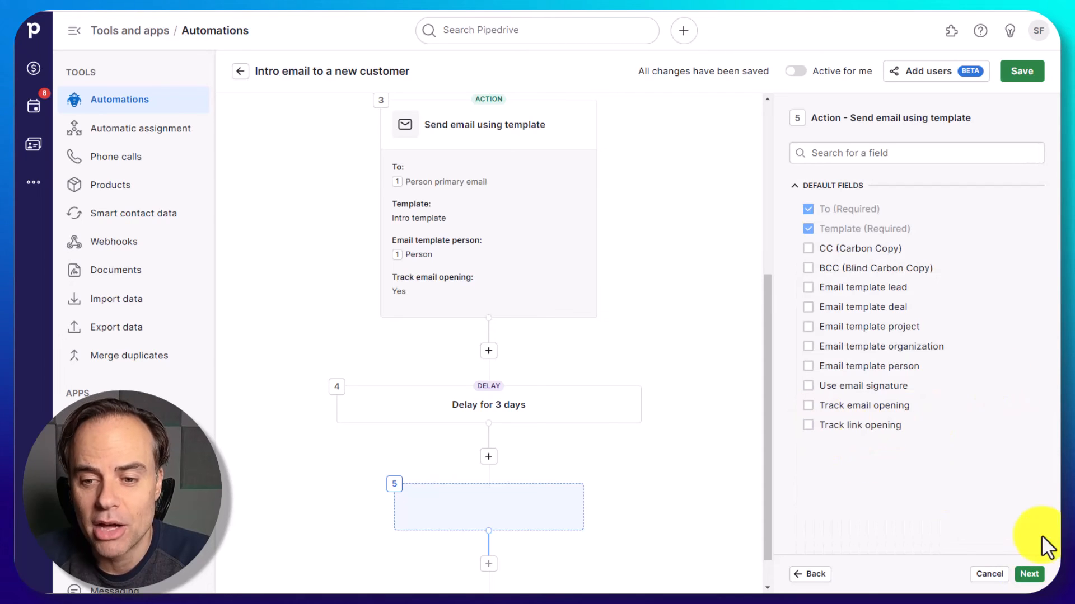
left_click(1029, 575)
- Address the second email to Person primary email with the Materials after contact template and Person as template person, and apply the action
left_click(1032, 170)
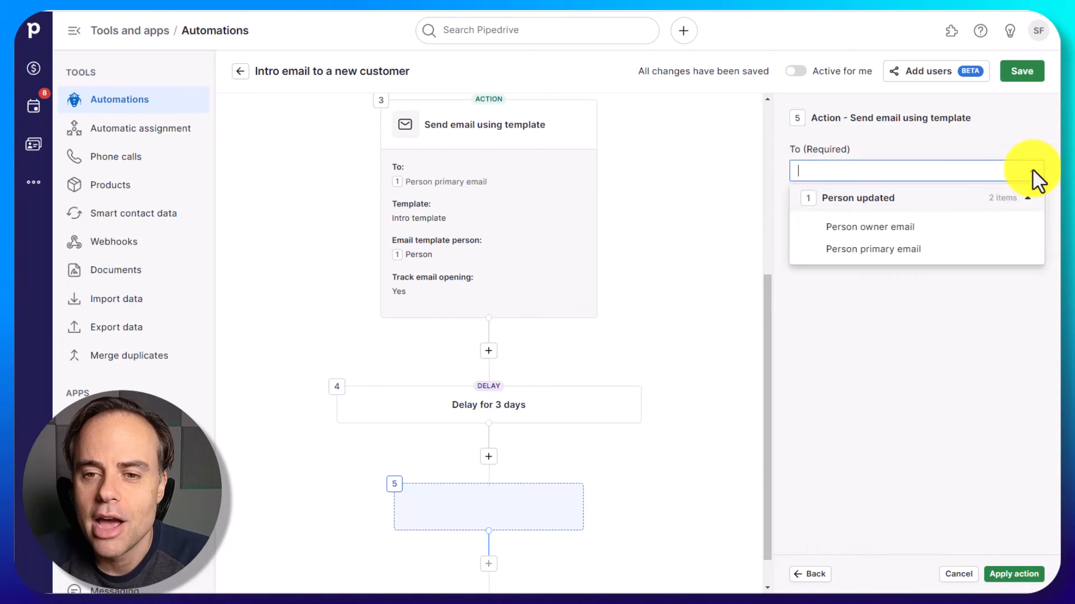
left_click(901, 265)
left_click(896, 295)
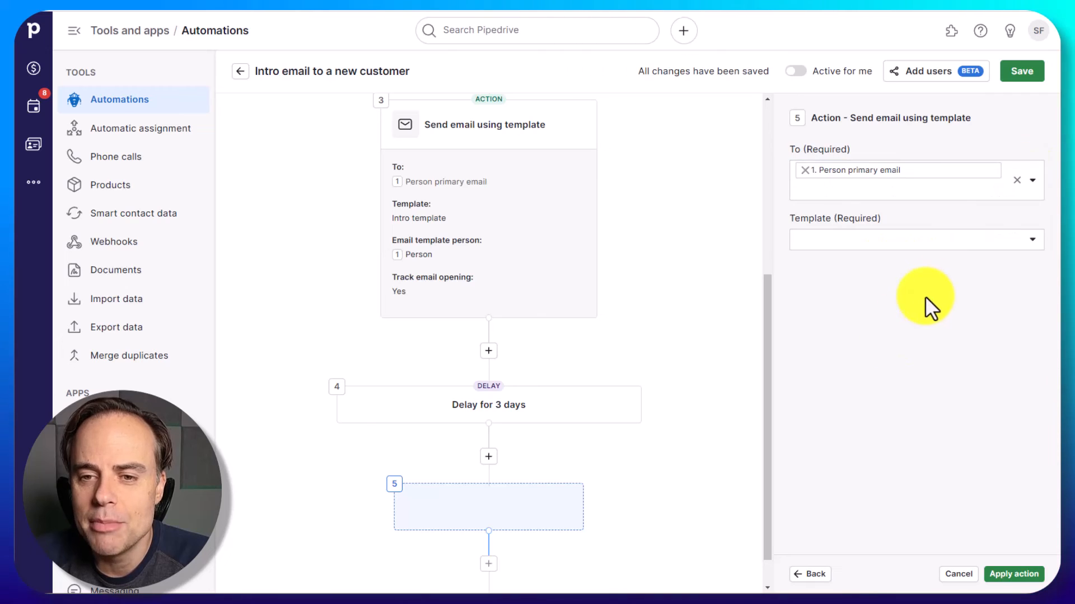
left_click(1022, 238)
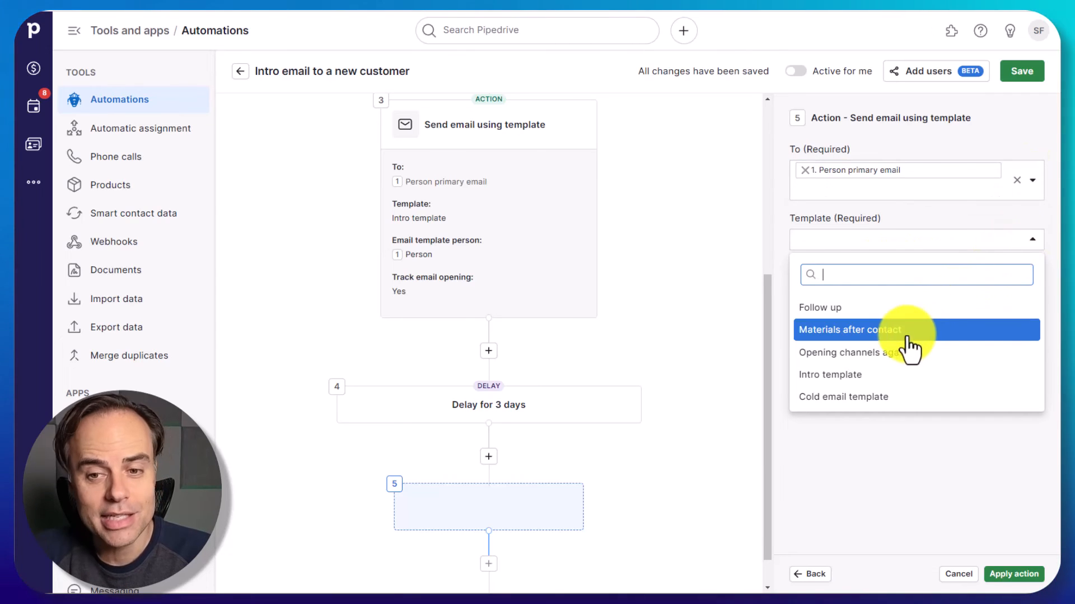
left_click(870, 335)
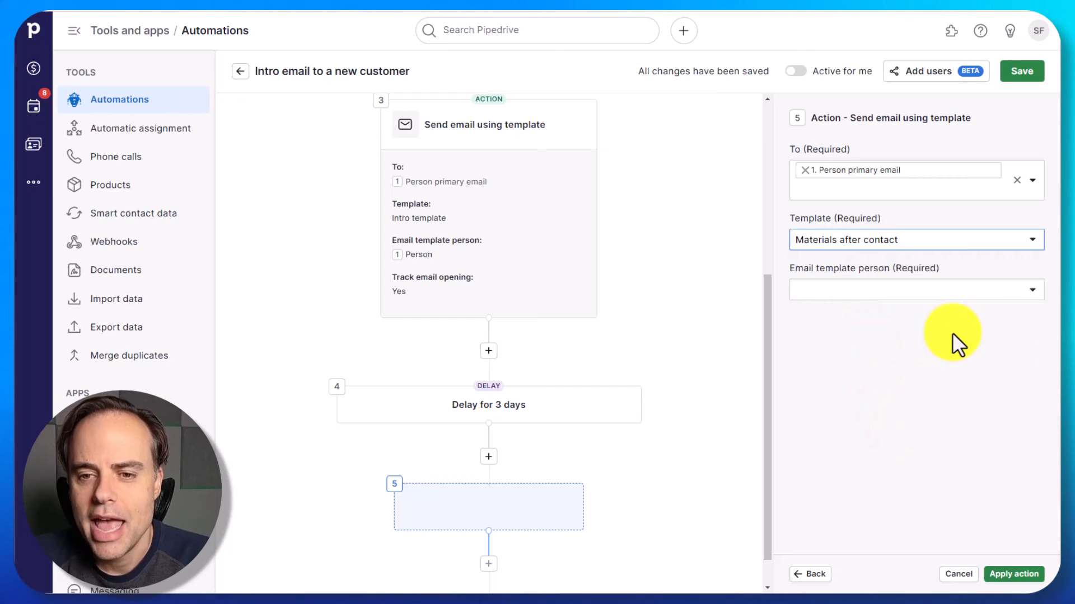
left_click(1032, 289)
left_click(882, 423)
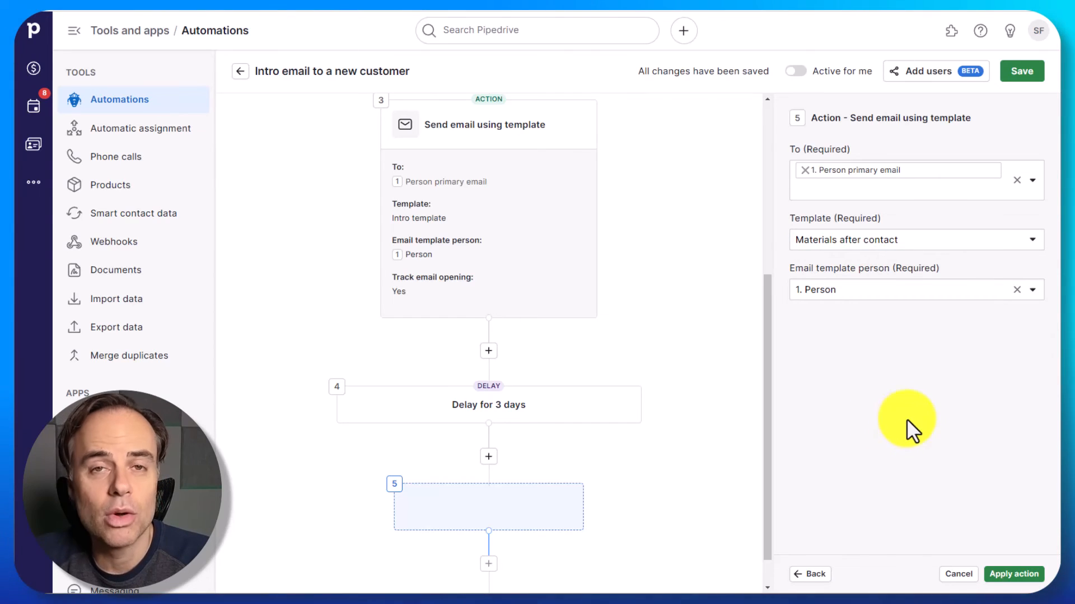
left_click(1007, 577)
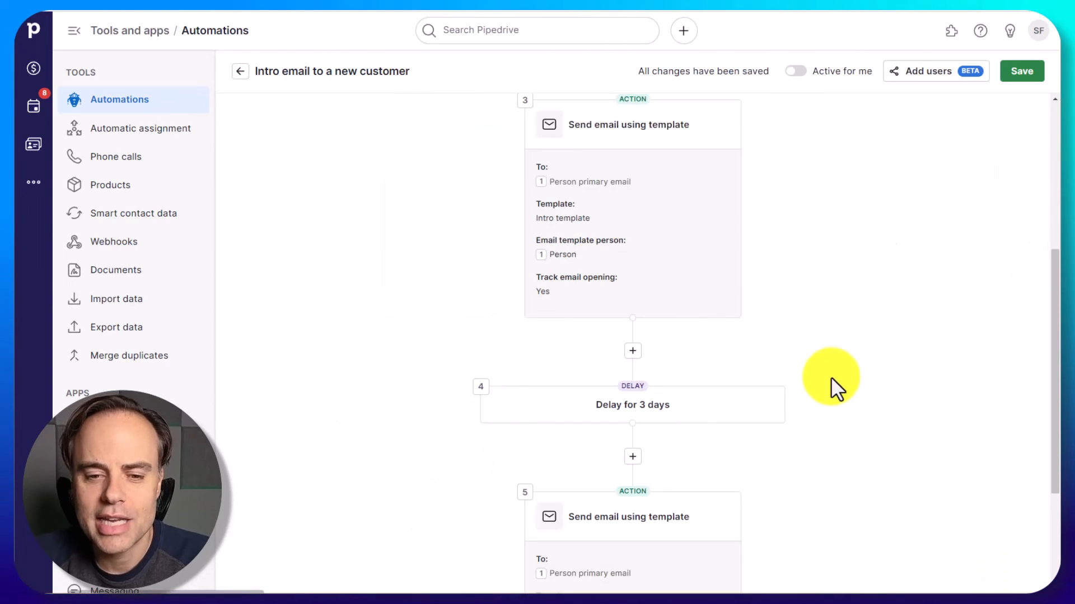
- Save the Intro email to a new customer automation and return to the list of automations
scroll(895, 374, "up", 8)
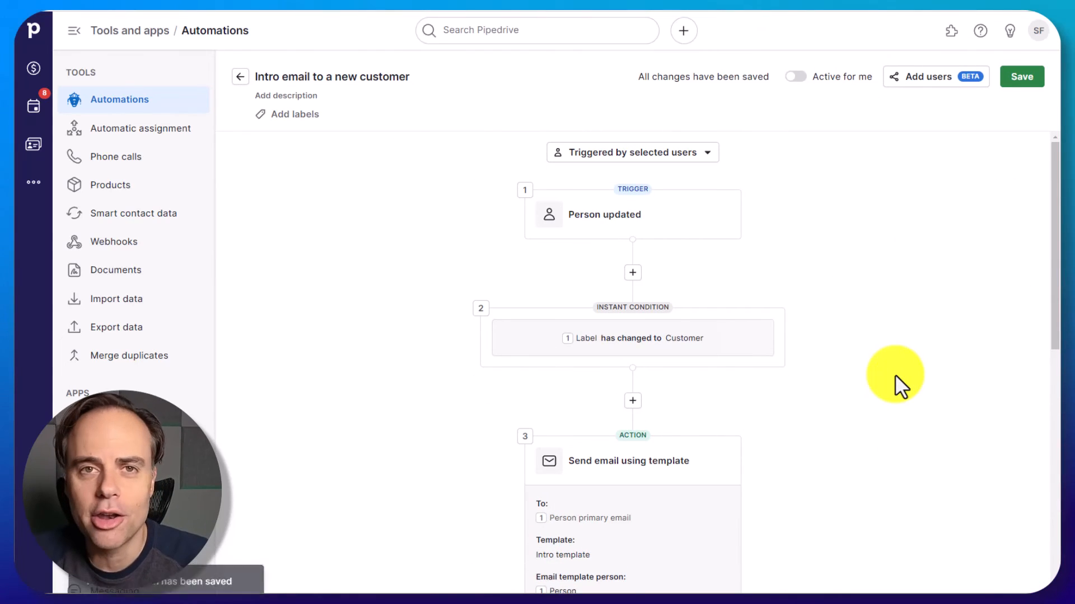
left_click(1019, 83)
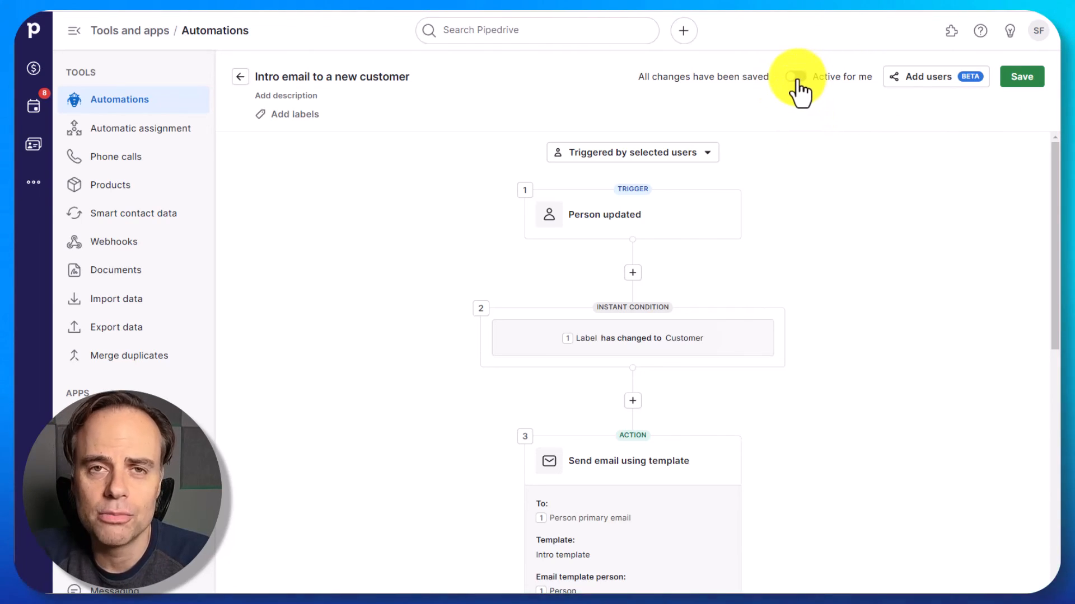
left_click(240, 78)
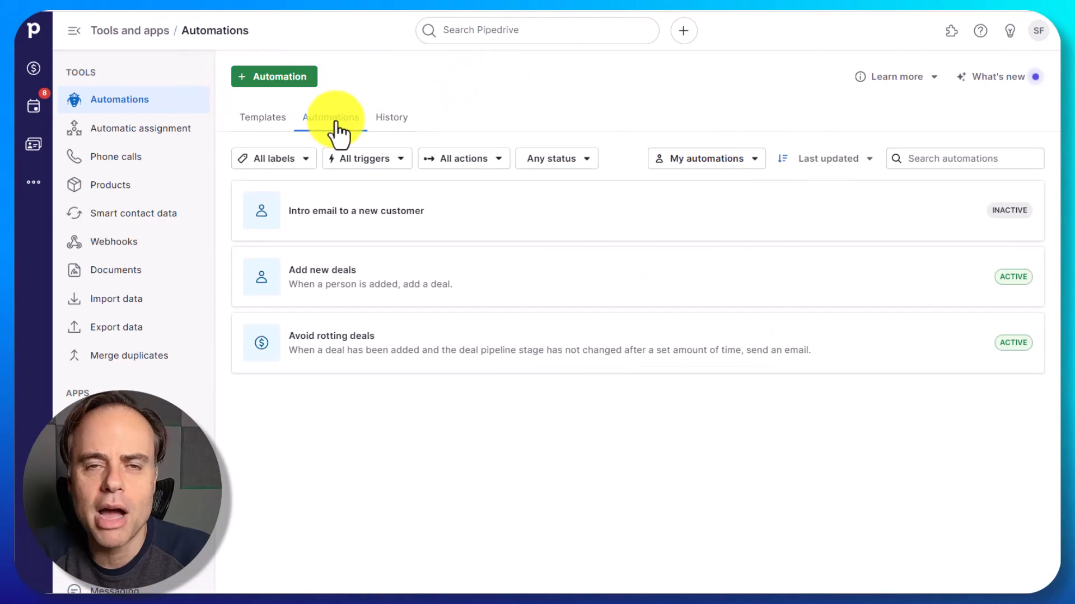